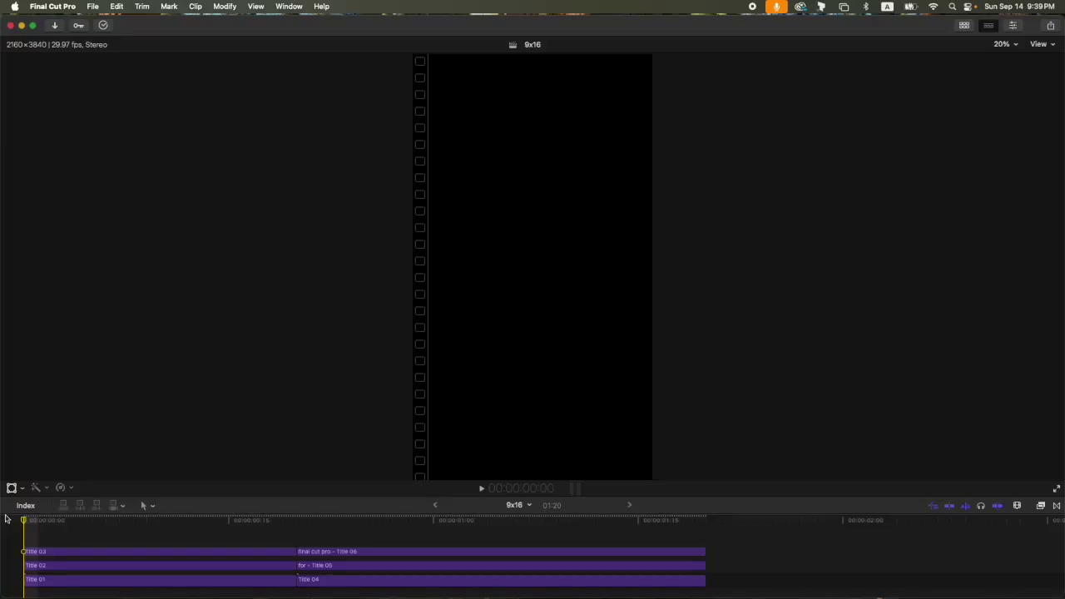
Play and scrub through the finished 9x16 title sequence to examine the text animation
key(space)
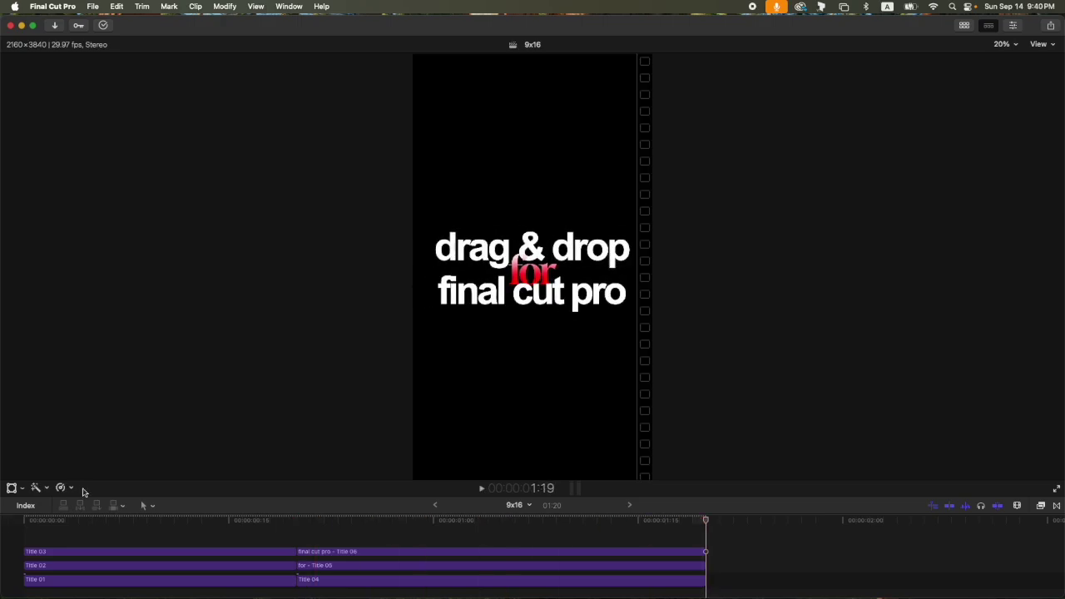
key(space)
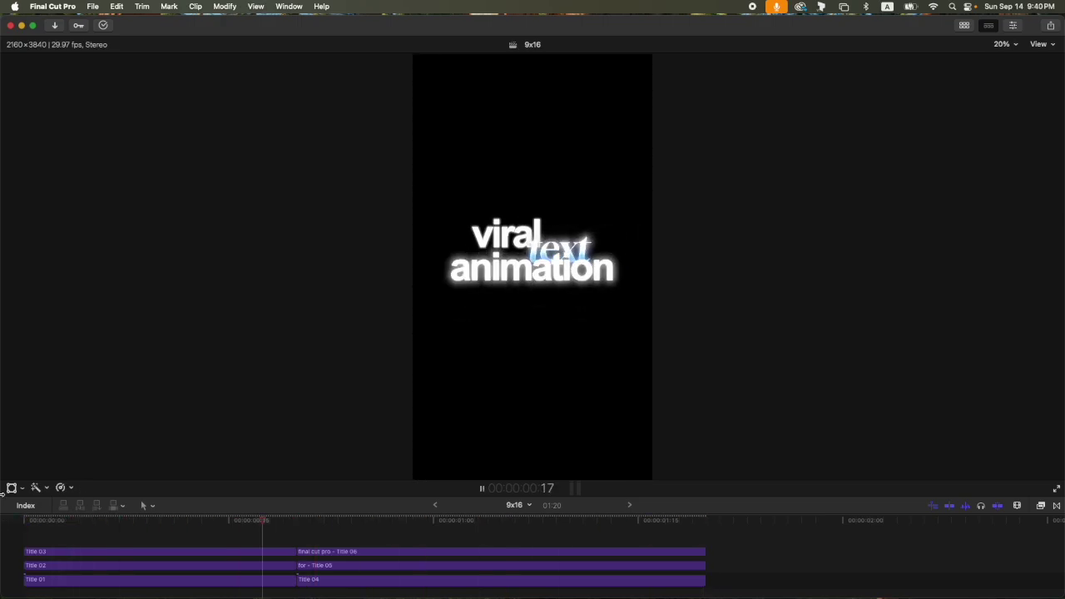
key(Home)
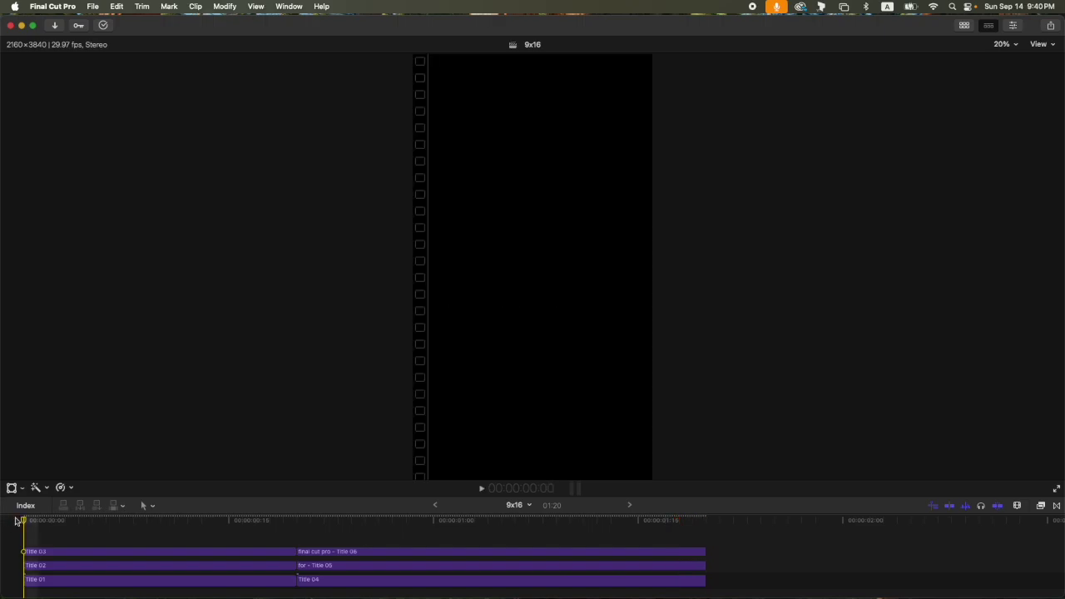
click(233, 520)
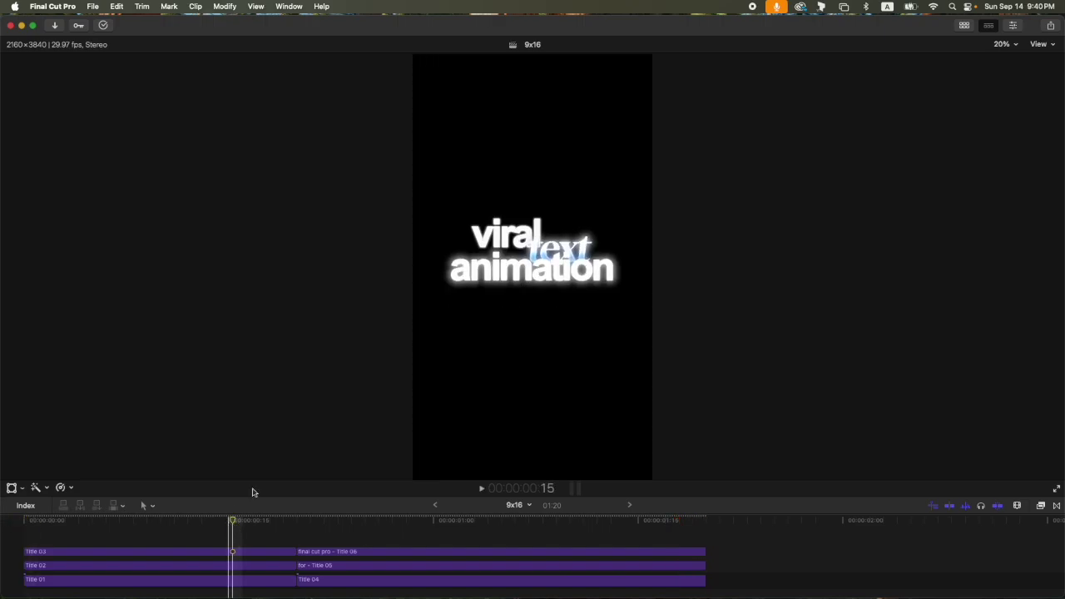
click(134, 519)
drag(131, 517, 187, 487)
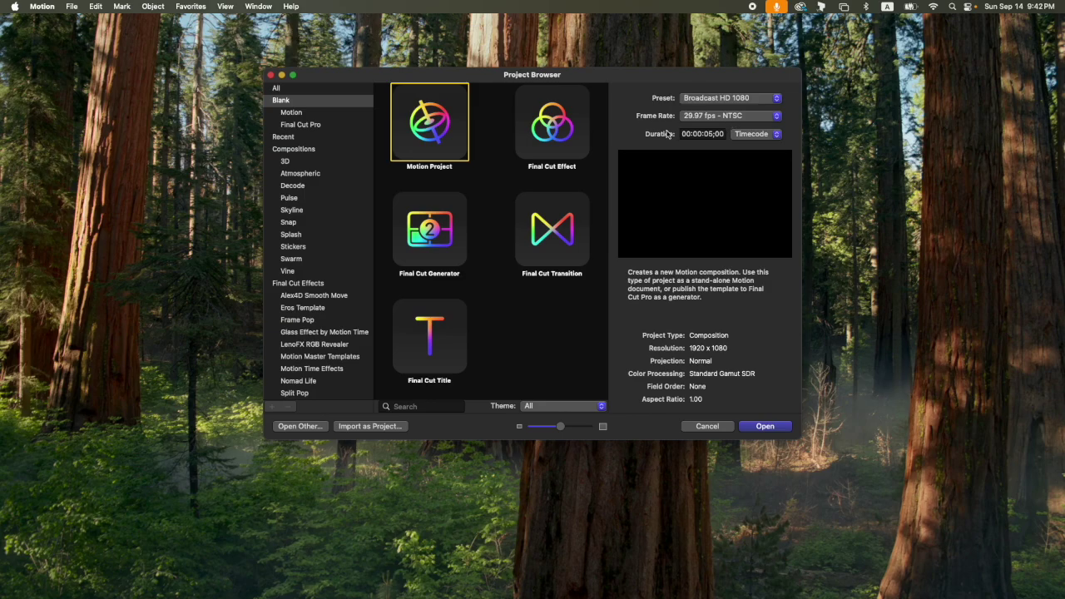
Create a blank Motion Project with its duration set to 1 second
click(711, 136)
key(BackSpace)
text(1)
click(764, 426)
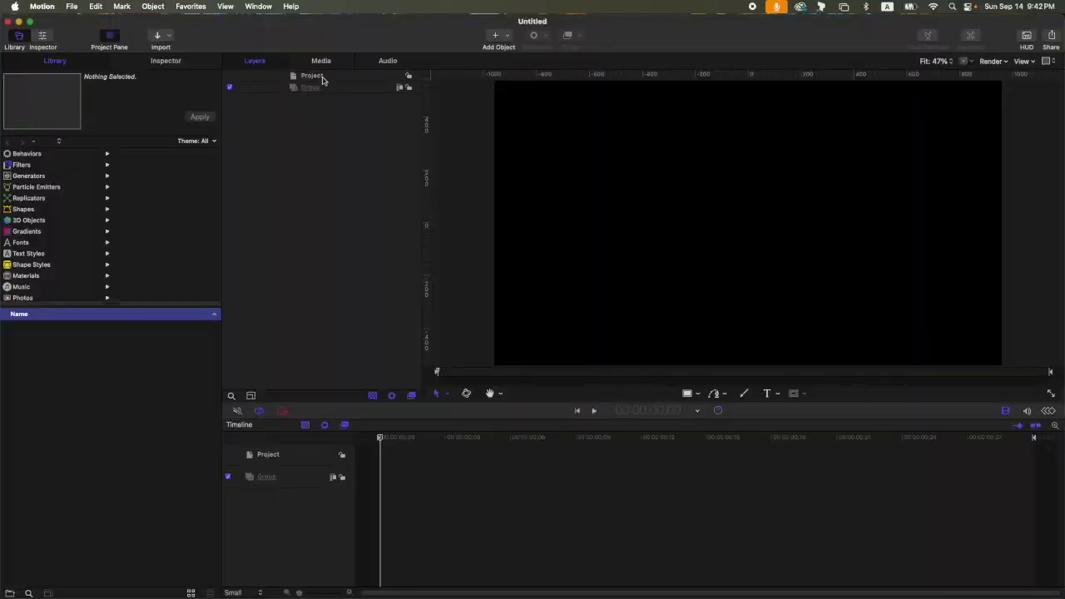
Add a 9:16 display aspect ratio snapshot to the project and view the canvas in it
click(323, 77)
click(164, 63)
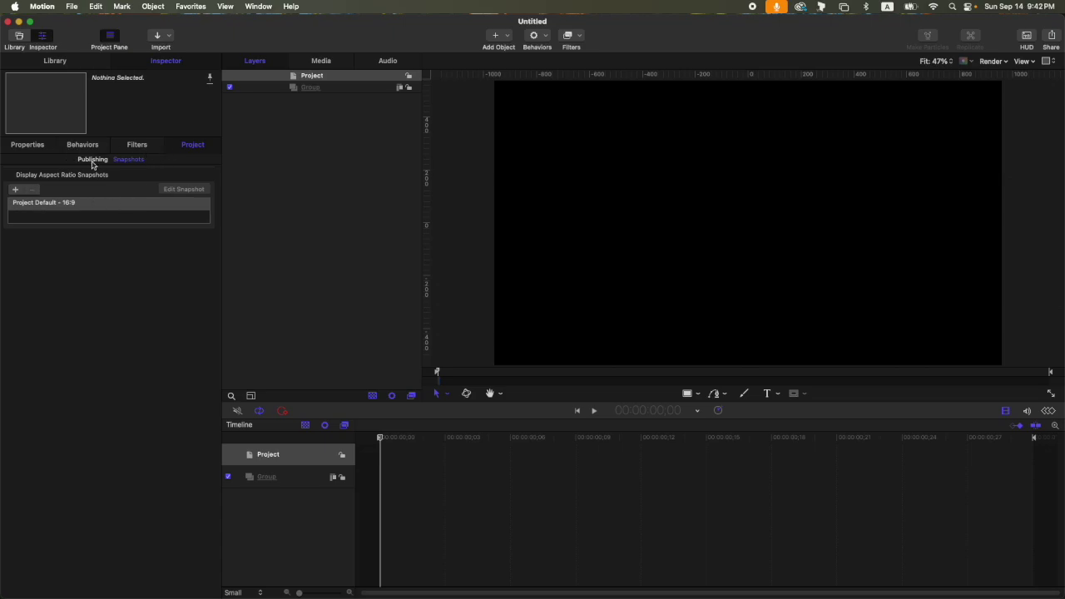
click(13, 193)
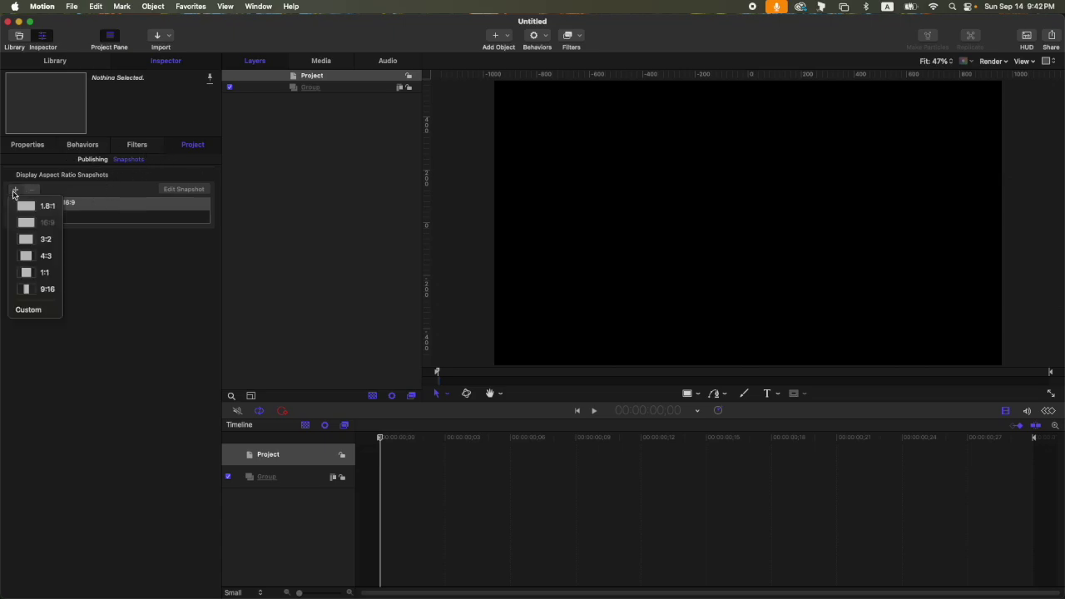
click(34, 288)
click(22, 206)
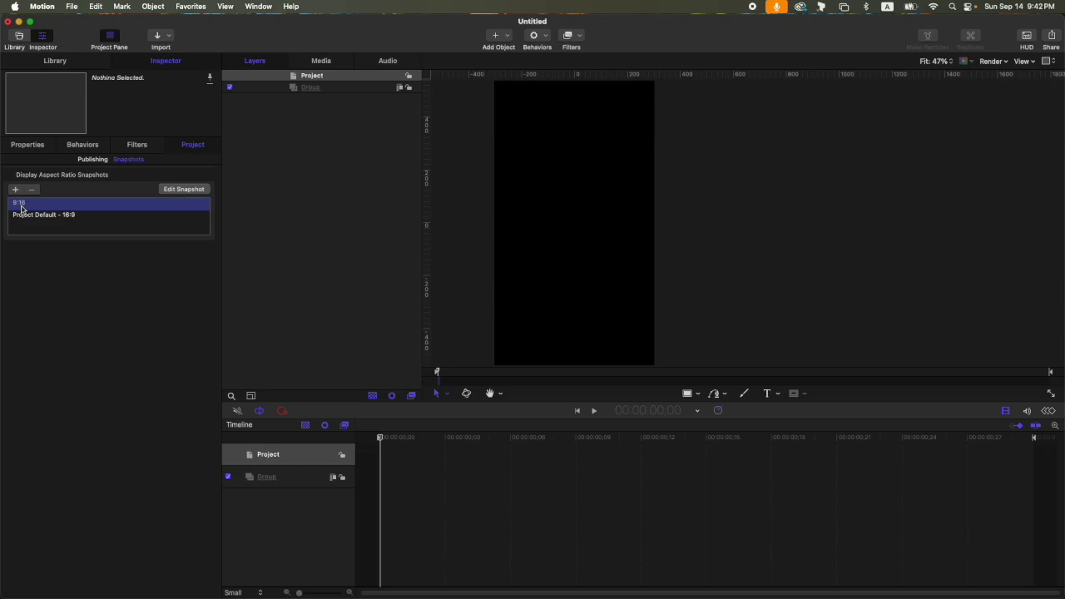
click(856, 200)
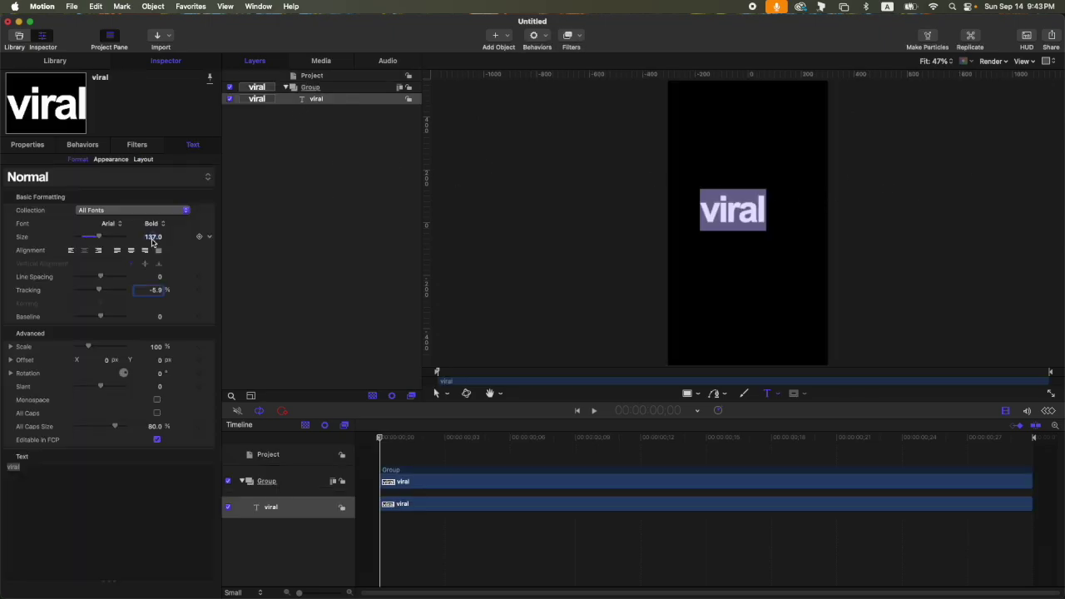
Set the "viral" text size to 135 and reset its position to X 0, Y 0
drag(151, 240, 148, 239)
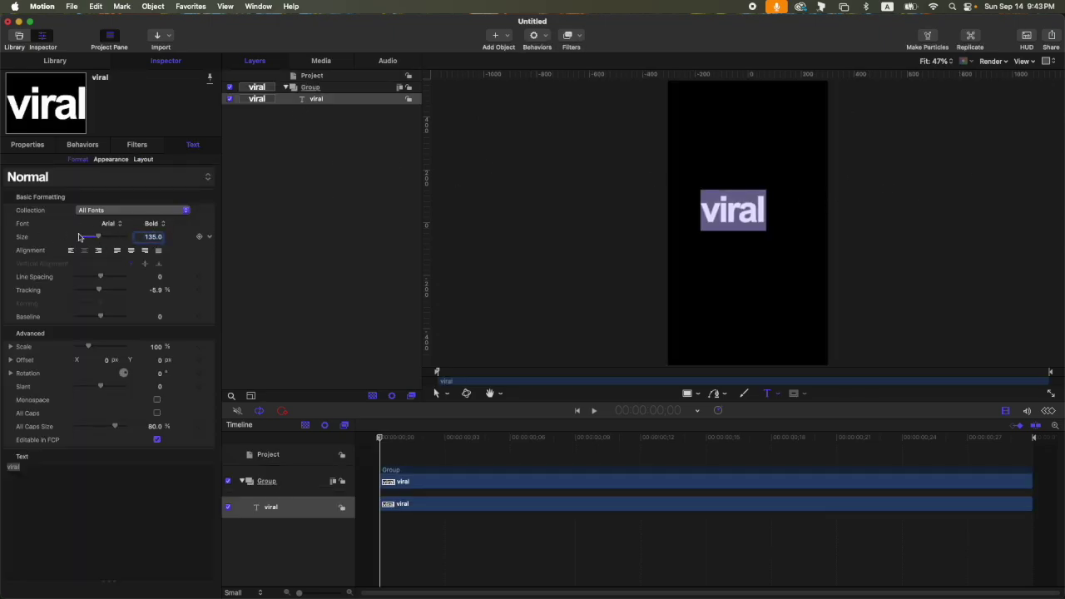
click(22, 146)
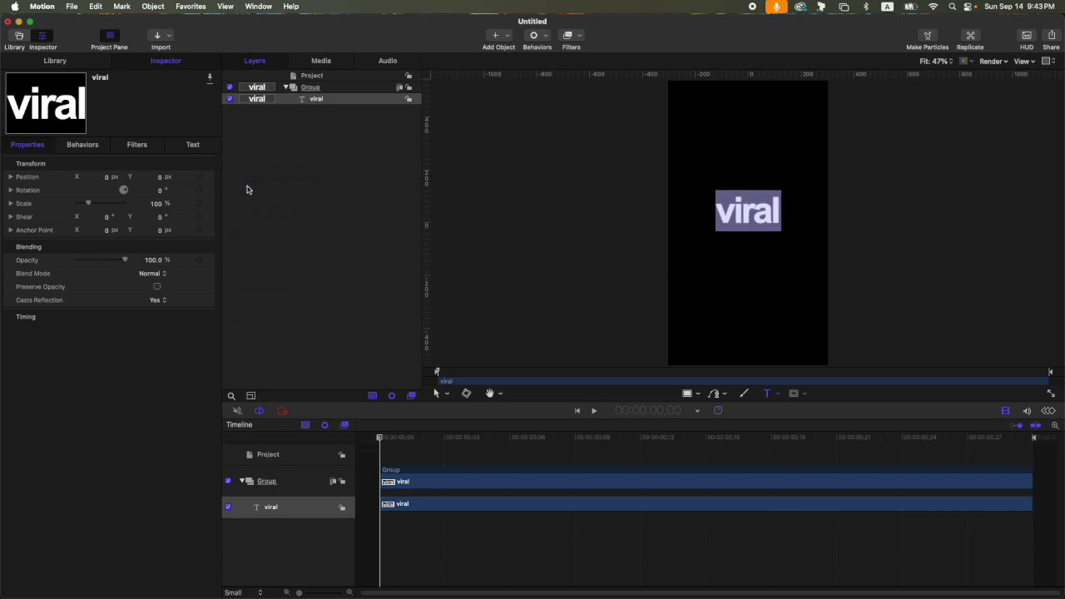
Apply the Slide In text behavior to the "viral" layer and trim the behavior's end to frame 20
click(337, 99)
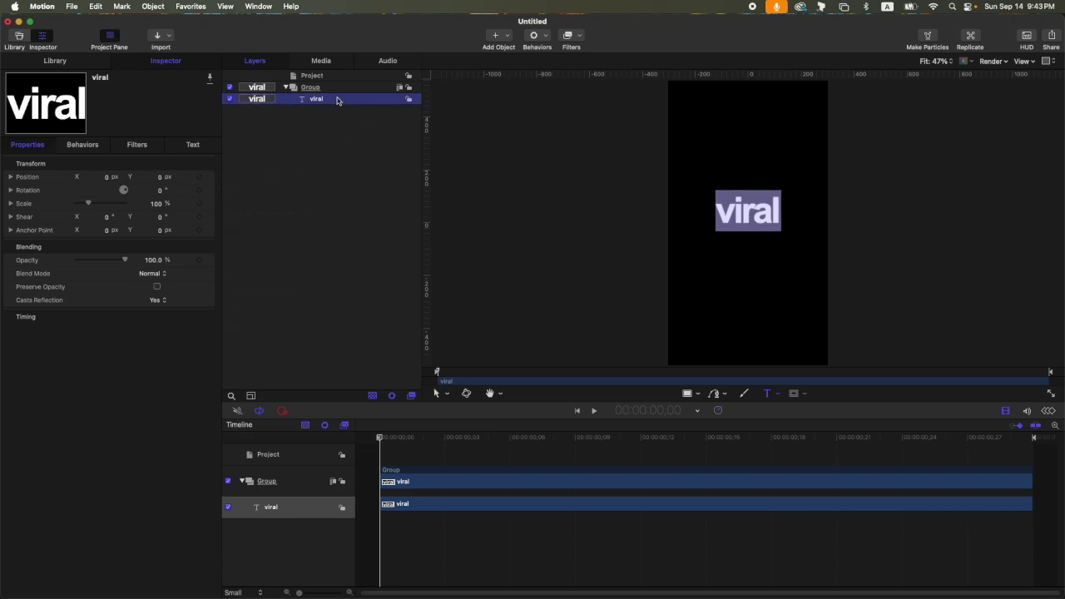
click(533, 35)
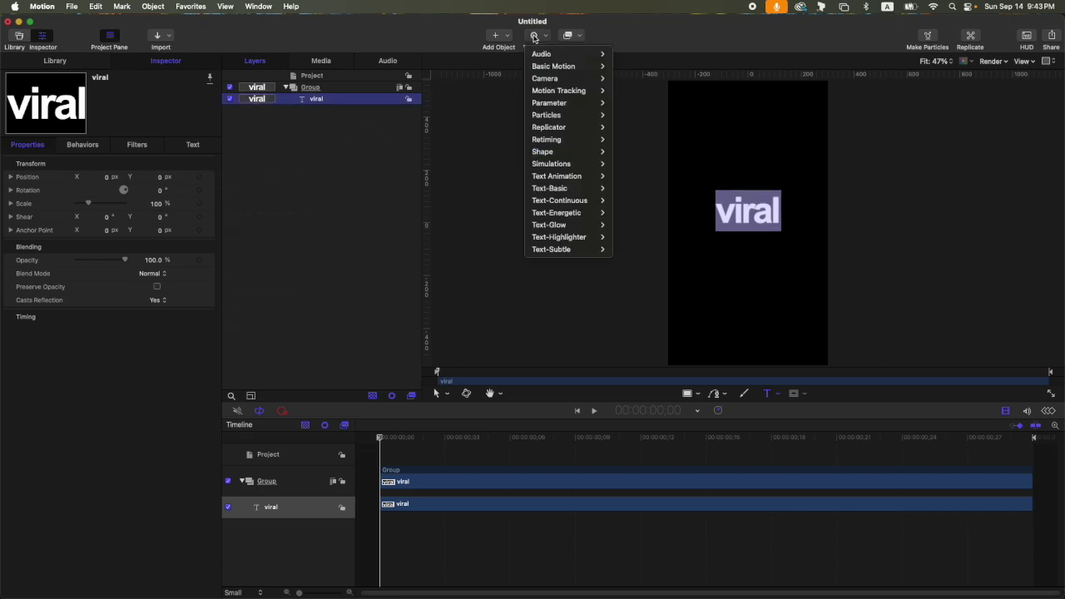
mouse_move(582, 188)
click(673, 452)
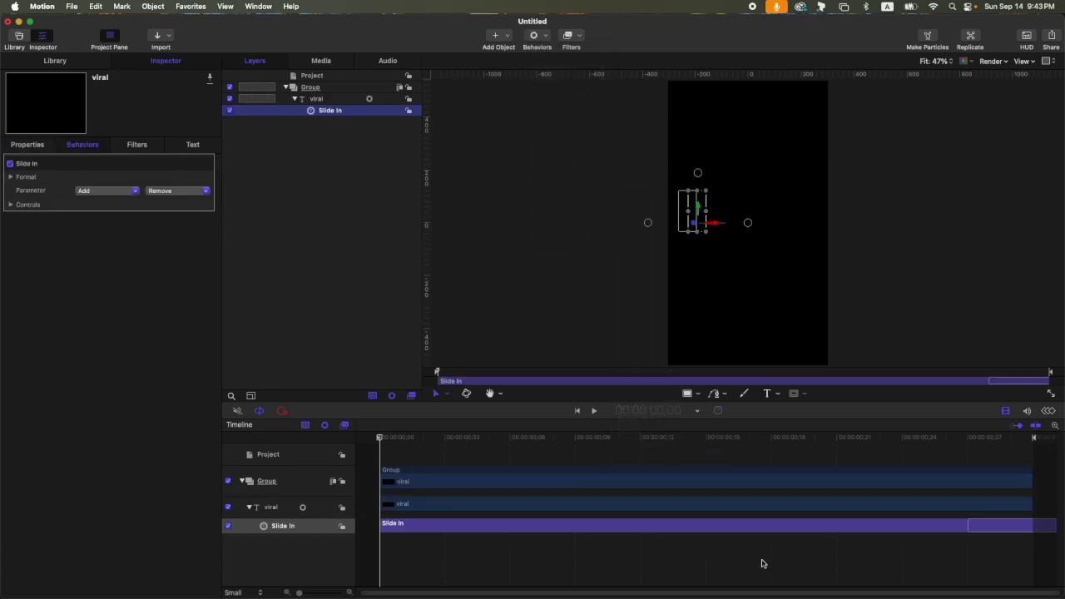
drag(940, 445, 828, 443)
key(o)
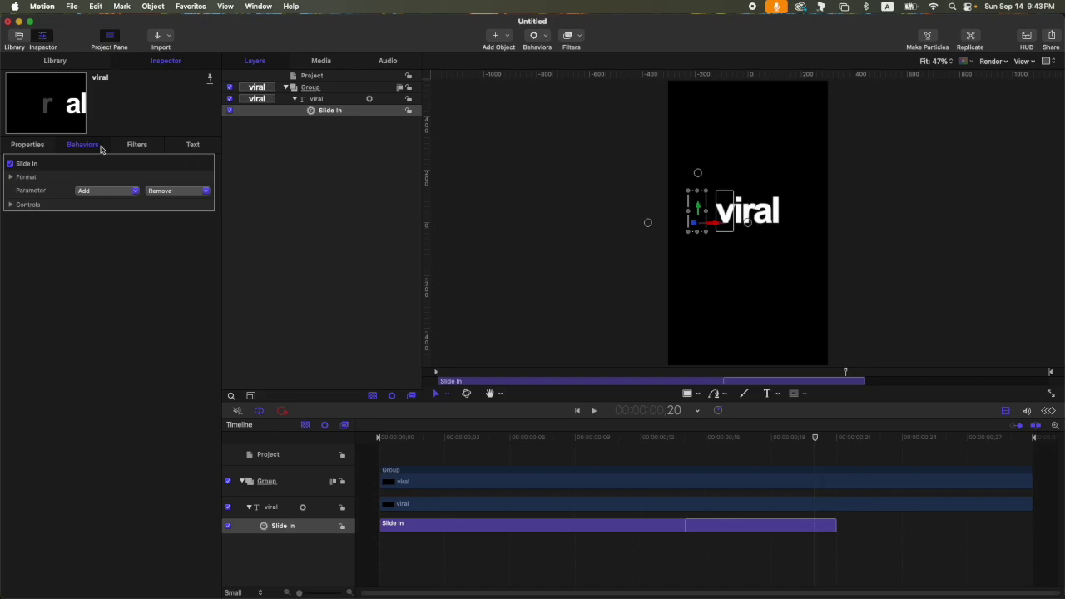
Set the Slide In behavior's format position to X 0 px and Y -50 px
click(11, 177)
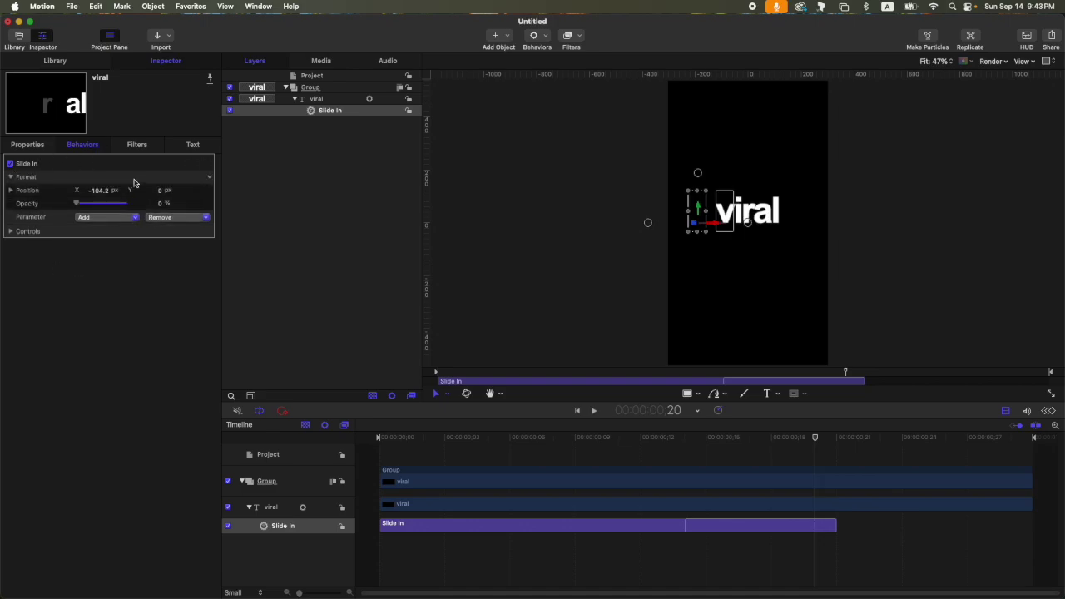
click(99, 193)
text(0)
key(Return)
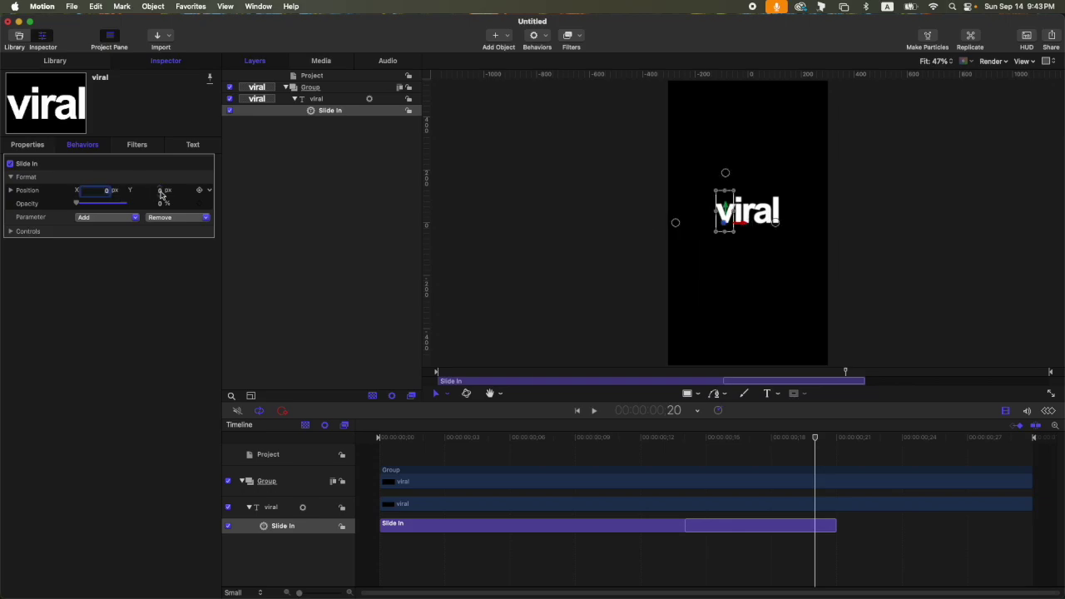
click(163, 192)
text(-25)
key(BackSpace)
key(BackSpace)
text(-50)
key(Return)
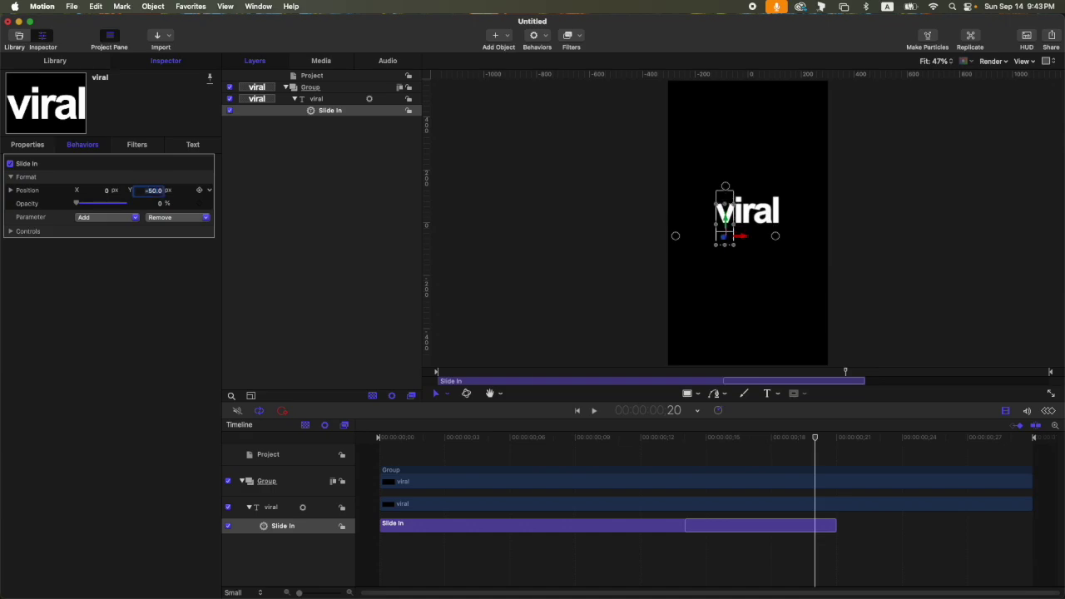
Set the Slide In controls to animate by Line with Custom speed
click(25, 233)
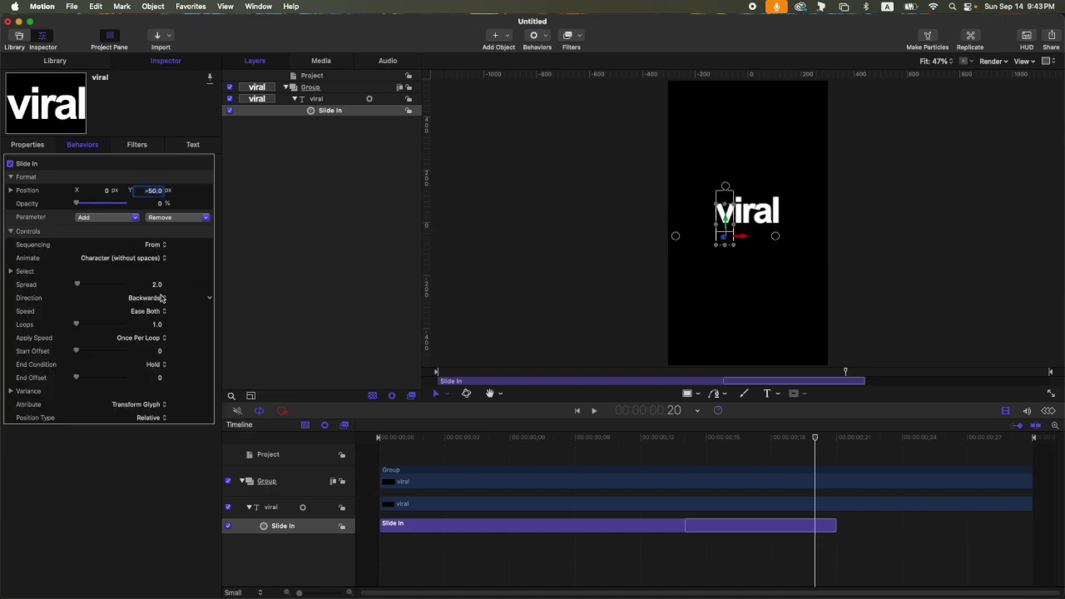
click(126, 258)
click(112, 293)
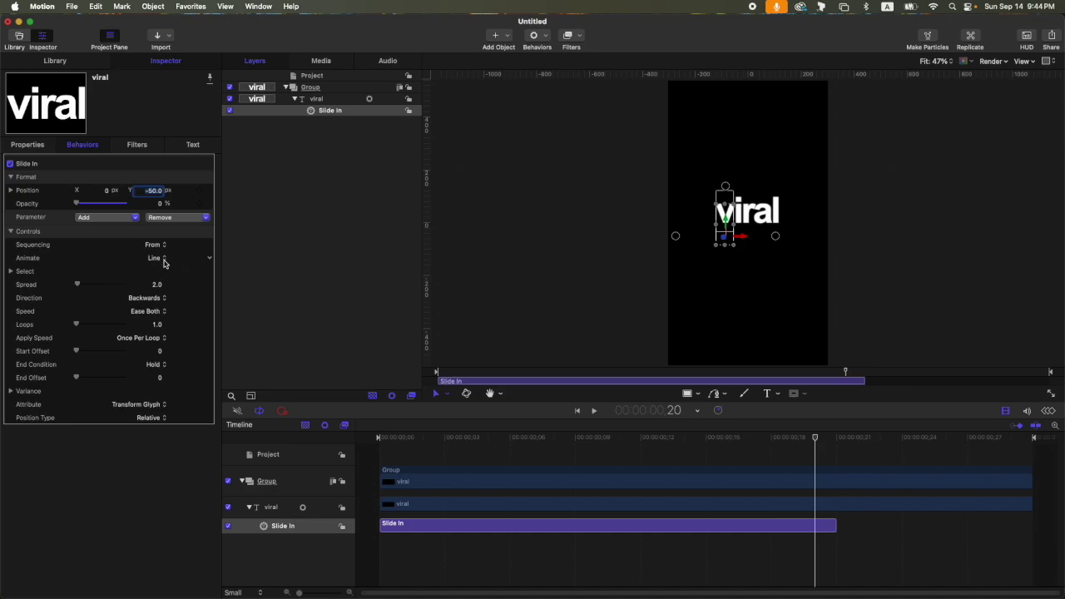
click(184, 313)
click(141, 350)
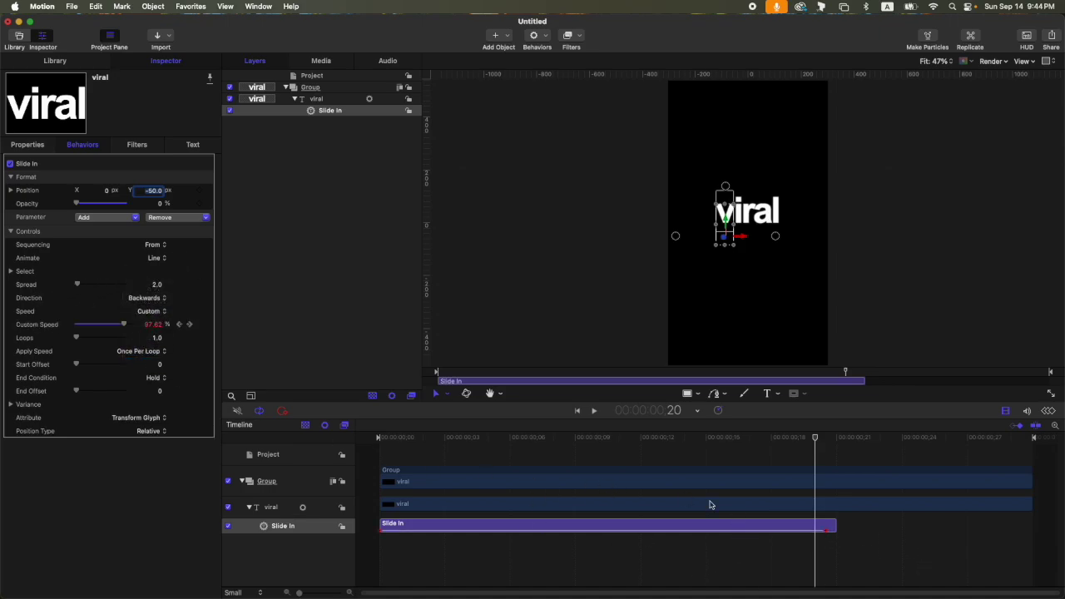
Show only the Keyframe Editor and set the last Custom Speed keyframe's interpolation to Bezier
click(1048, 410)
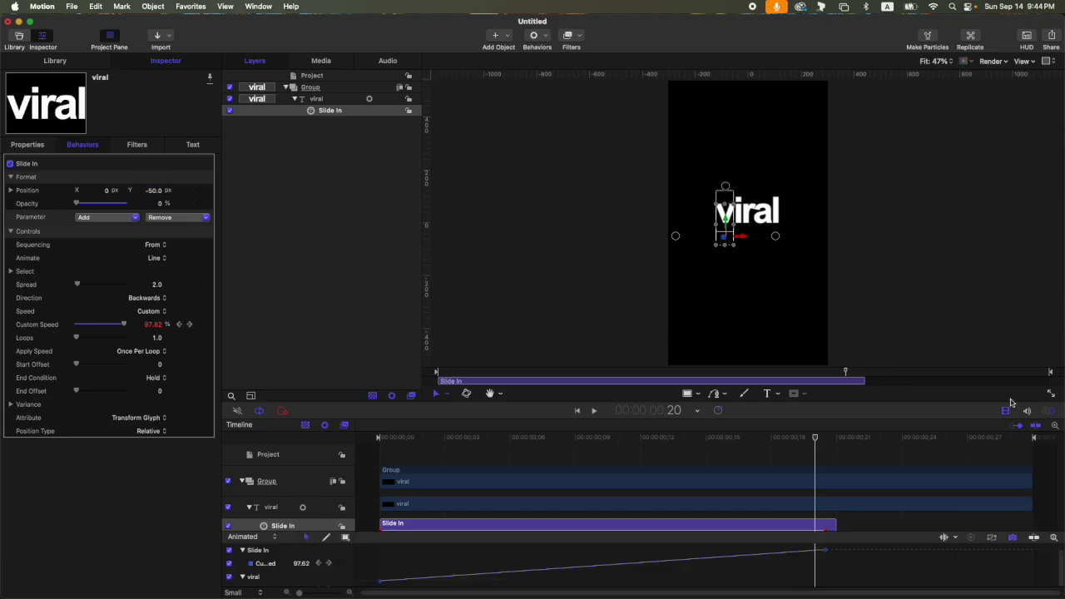
click(1008, 411)
click(824, 454)
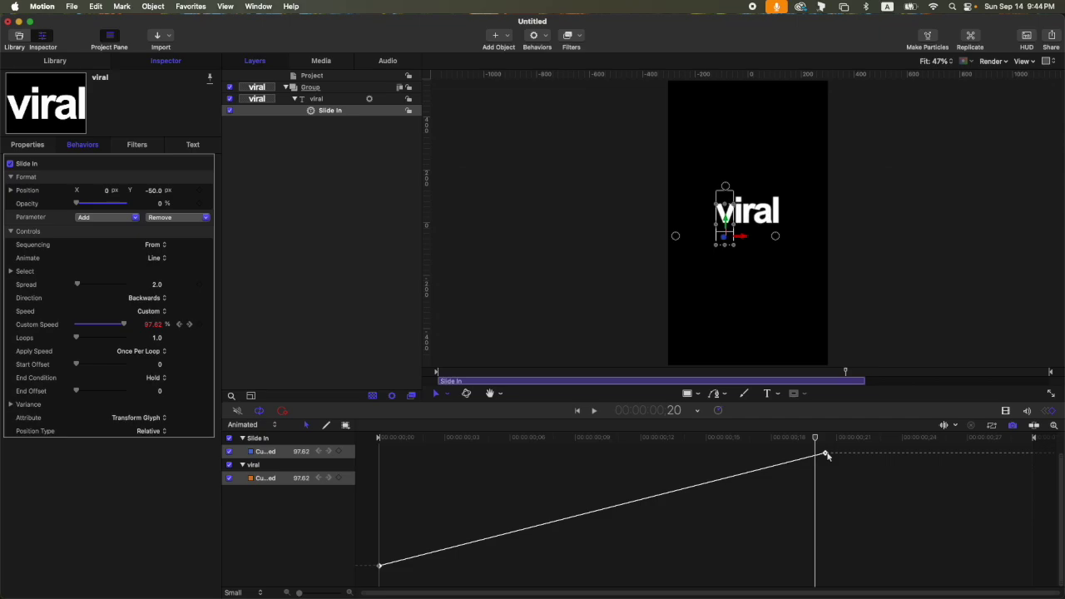
right_click(825, 455)
mouse_move(882, 556)
click(943, 484)
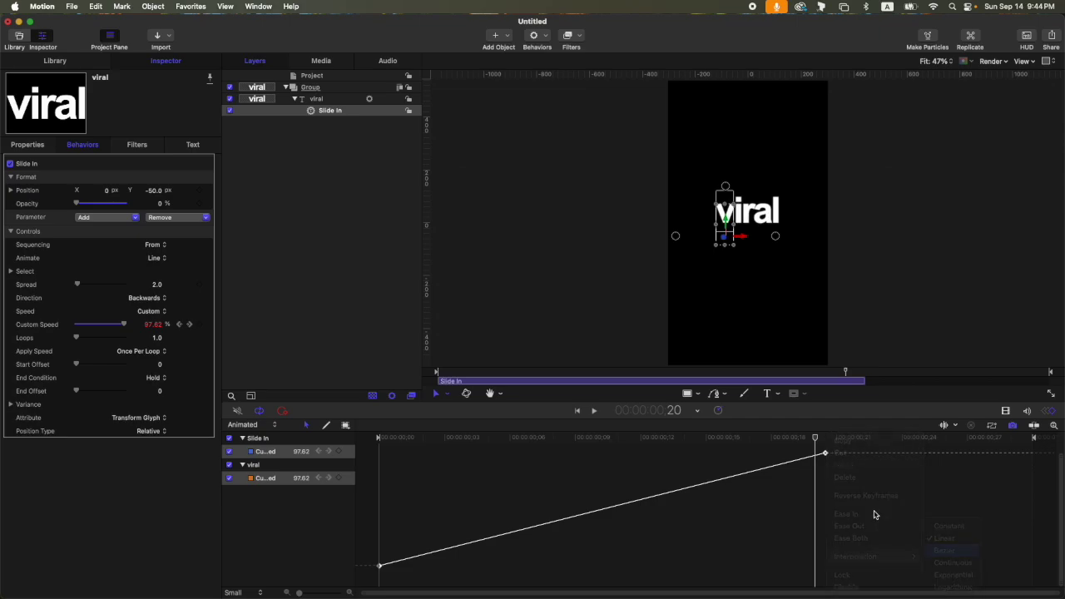
Extend the Bezier handles of the first and last Custom Speed keyframes to shape a steep S-curve
drag(676, 473, 514, 453)
click(379, 566)
drag(529, 543, 791, 566)
Preview the "viral" slide-in animation, return to the timeline view and play it from the start
key(space)
key(space)
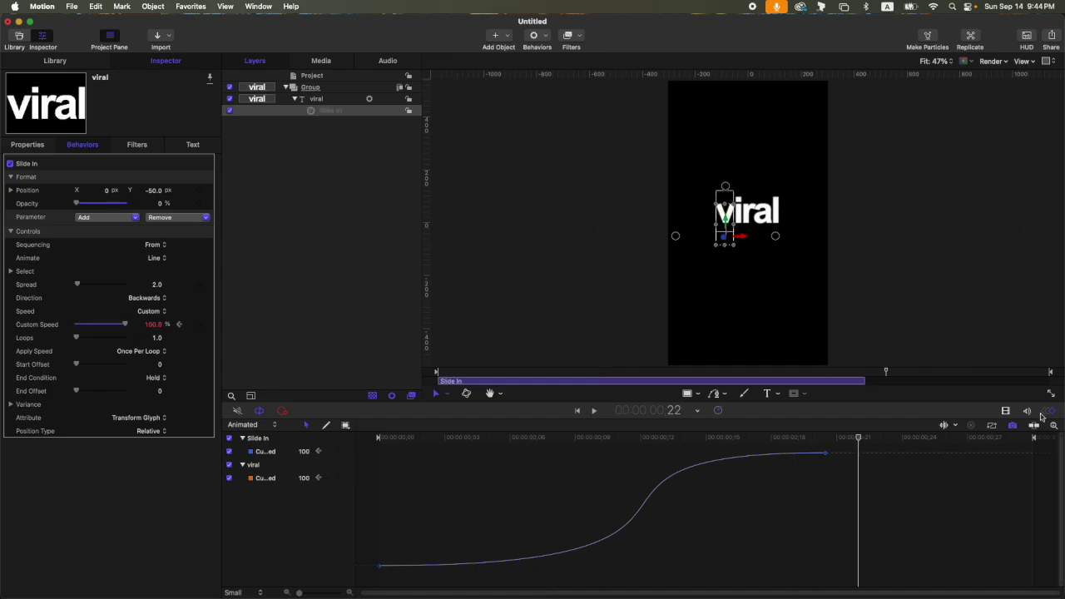
click(1005, 412)
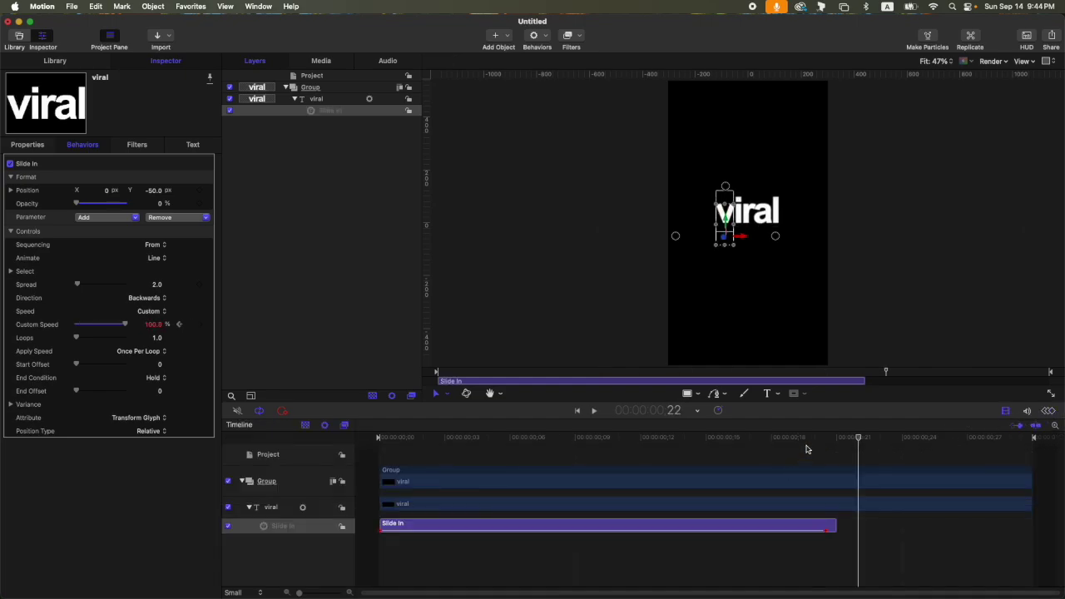
key(Home)
key(space)
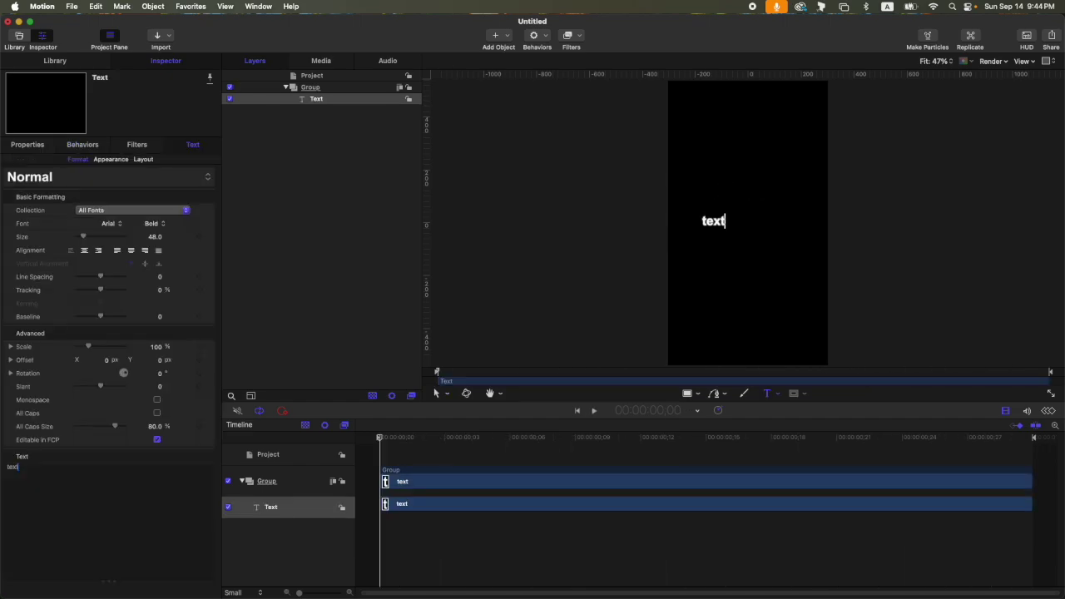
Center-align the "text" layer and reset its position to the middle of the frame
click(85, 252)
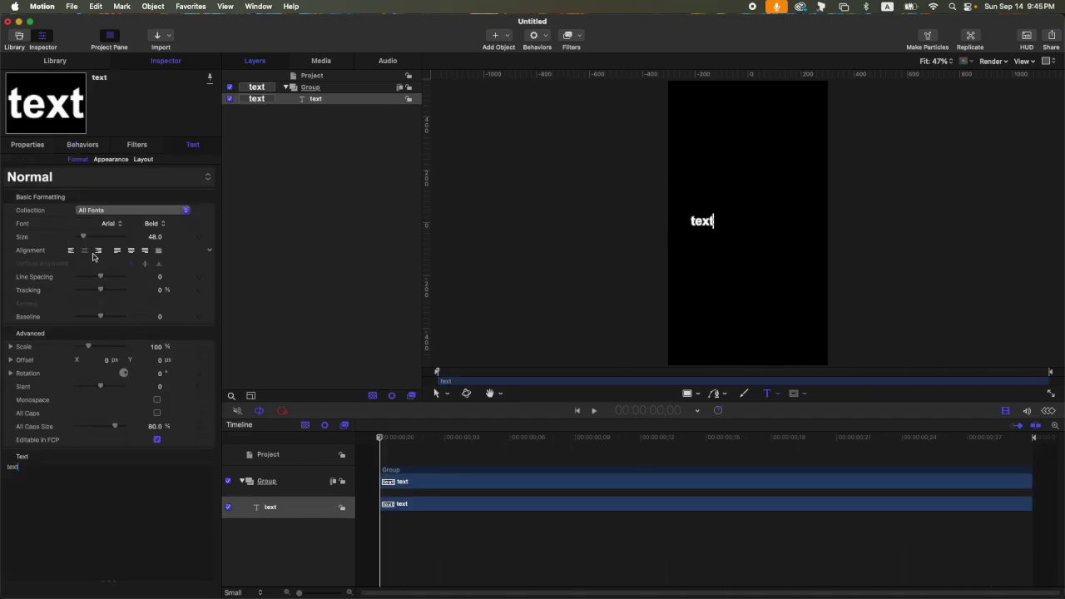
click(21, 146)
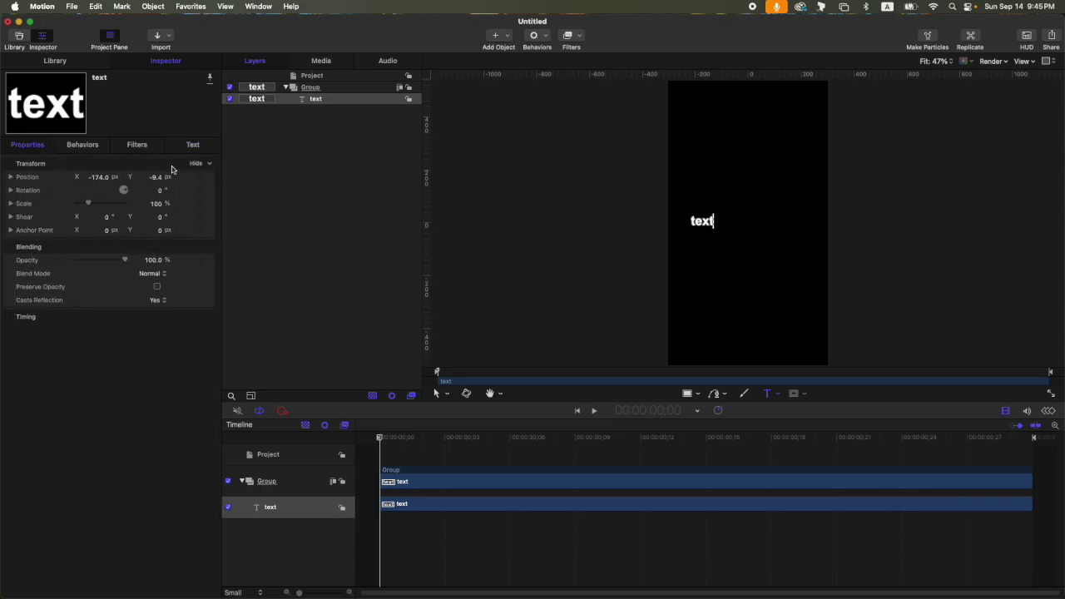
click(213, 179)
Change the "text" layer's font to Gloock Regular and its size to 125
click(192, 147)
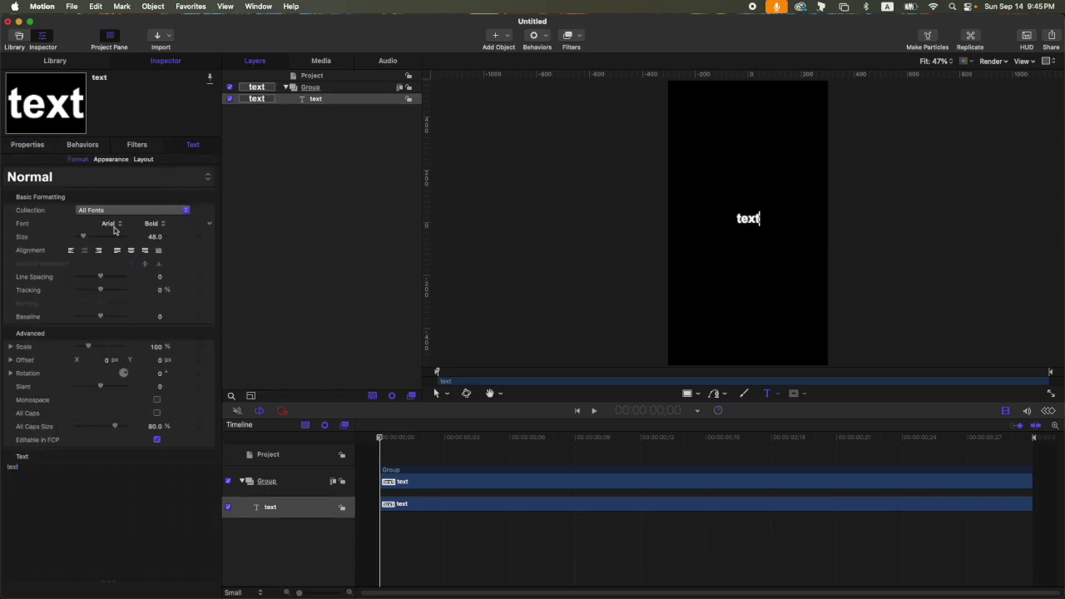
click(114, 226)
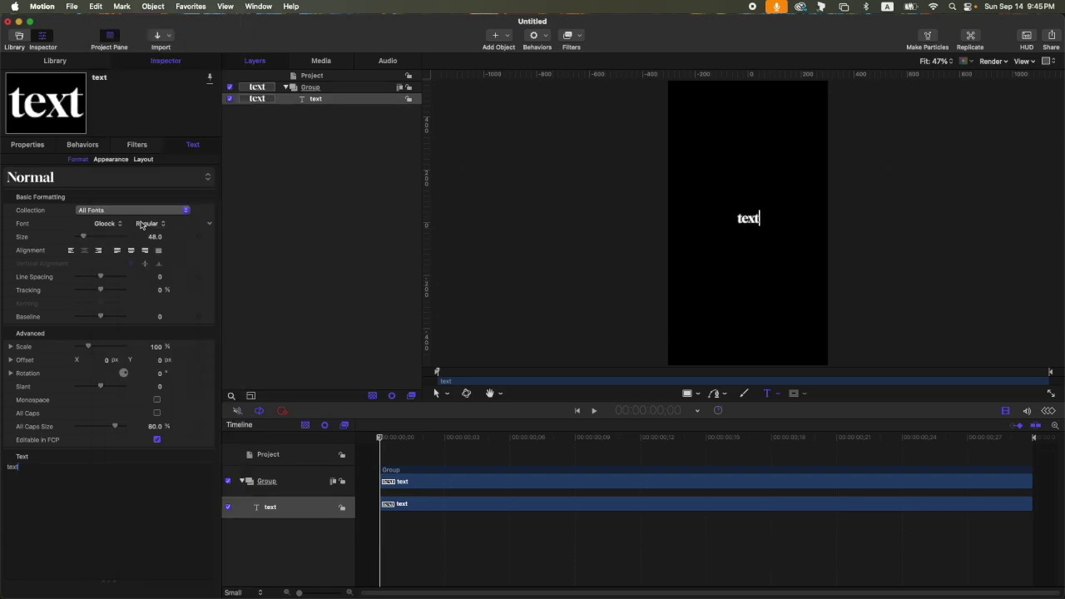
drag(80, 238, 97, 237)
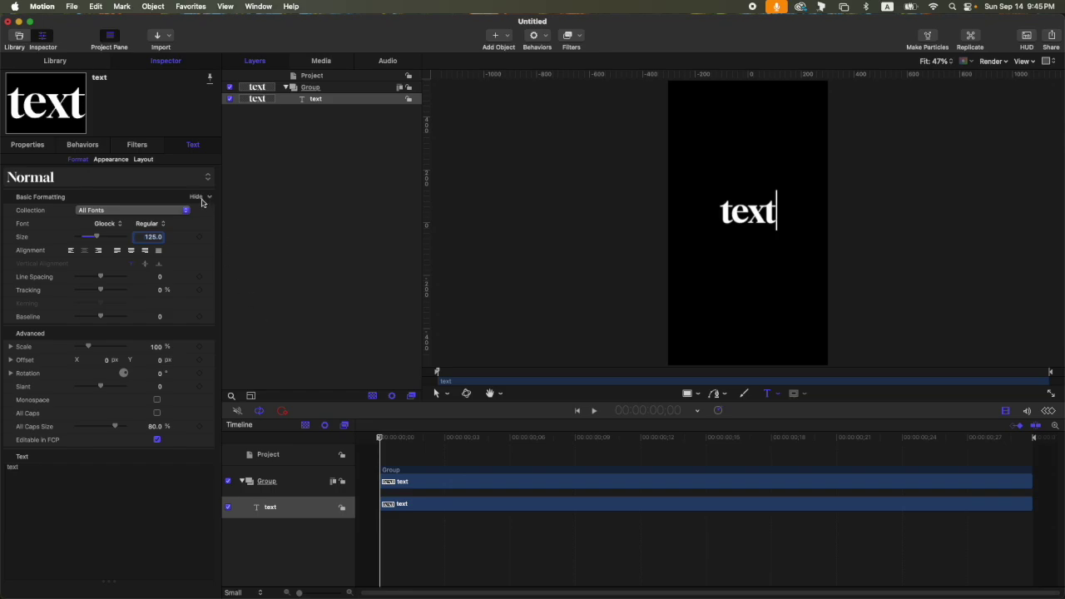
Set the face of the "text" layer to be filled with a gradient
click(104, 160)
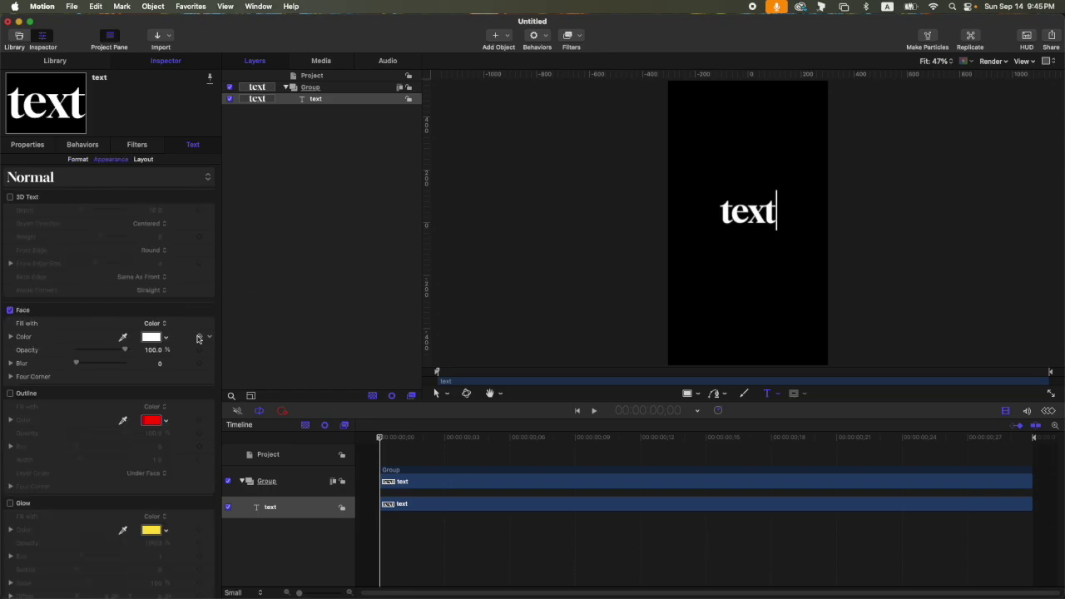
click(155, 323)
click(169, 339)
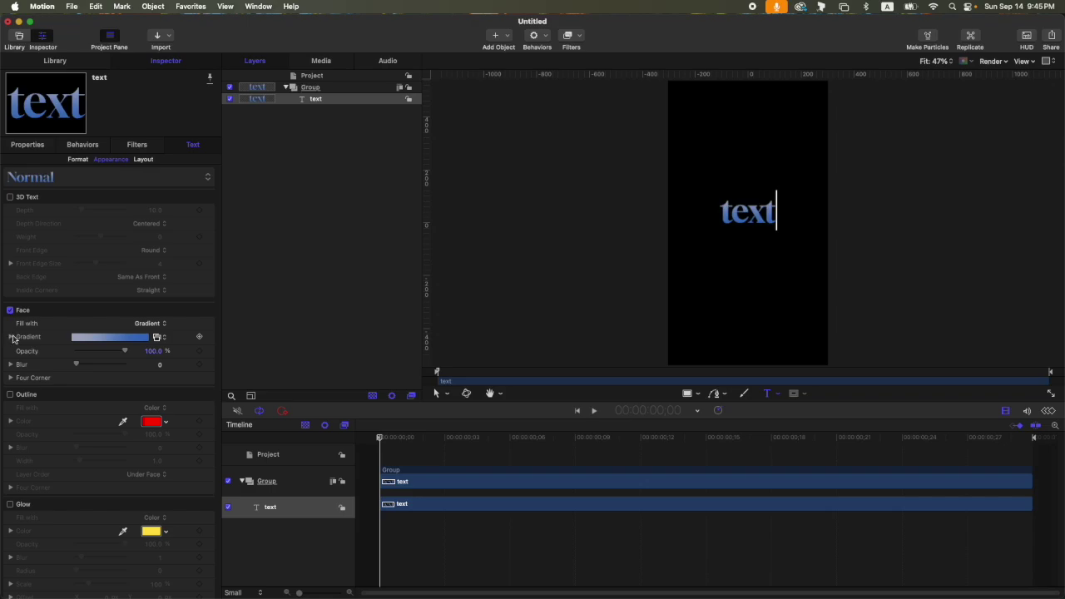
Expand the face gradient settings of the "text" layer and set the text's slant to 7
click(11, 337)
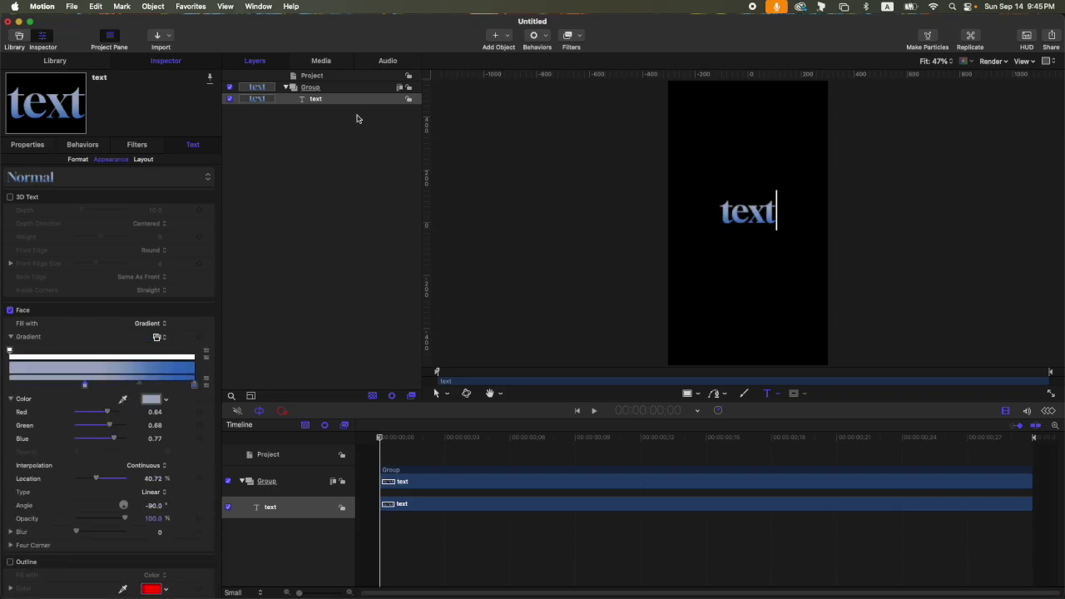
click(78, 158)
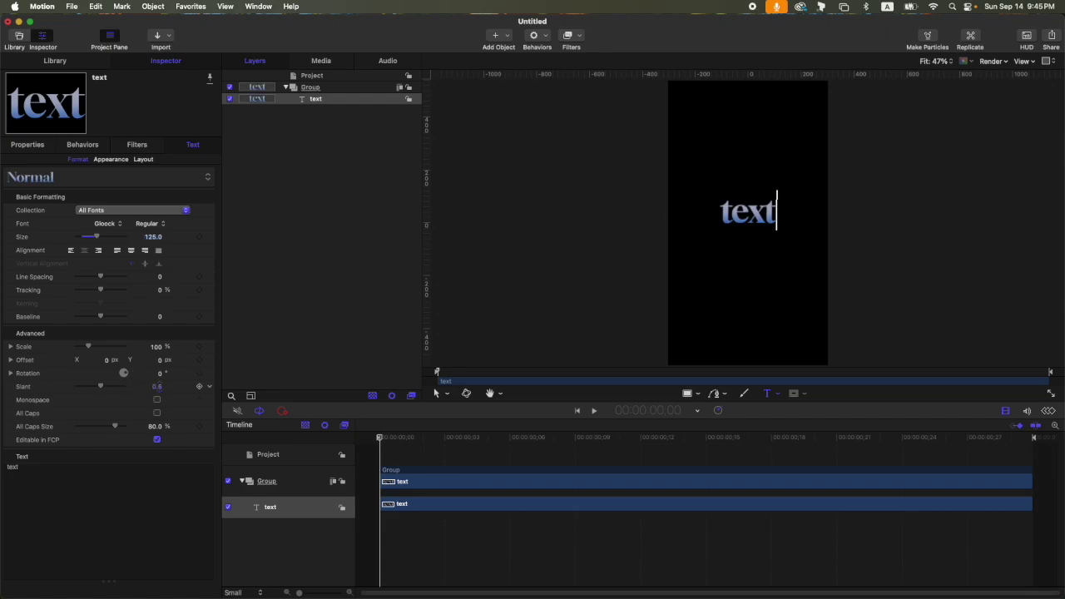
drag(156, 385, 371, 245)
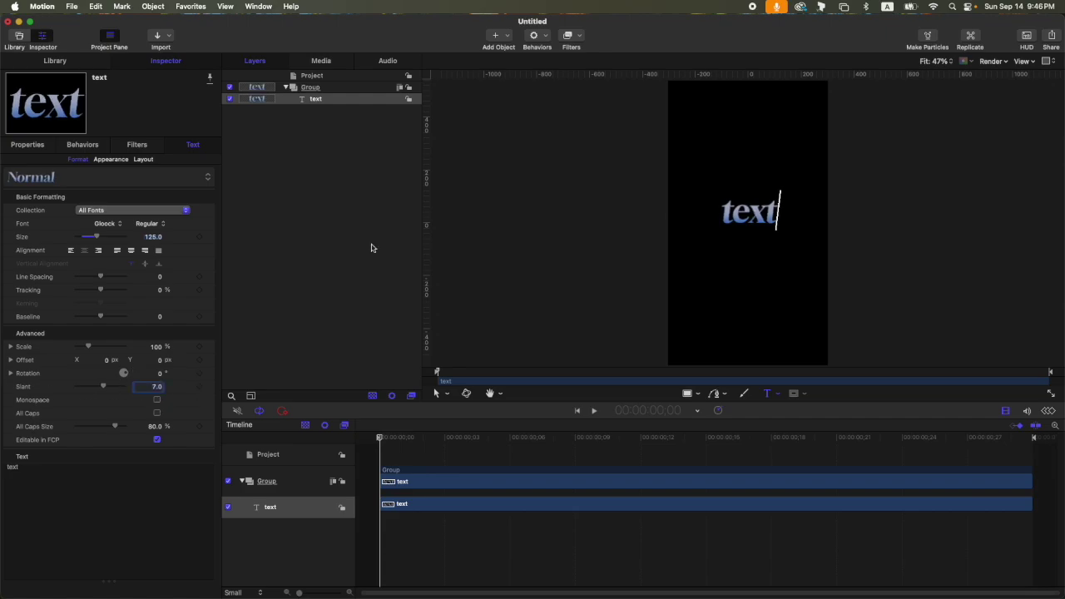
Add the basic text Slide In behavior to the "text" layer and end the behavior at frame 20
click(326, 102)
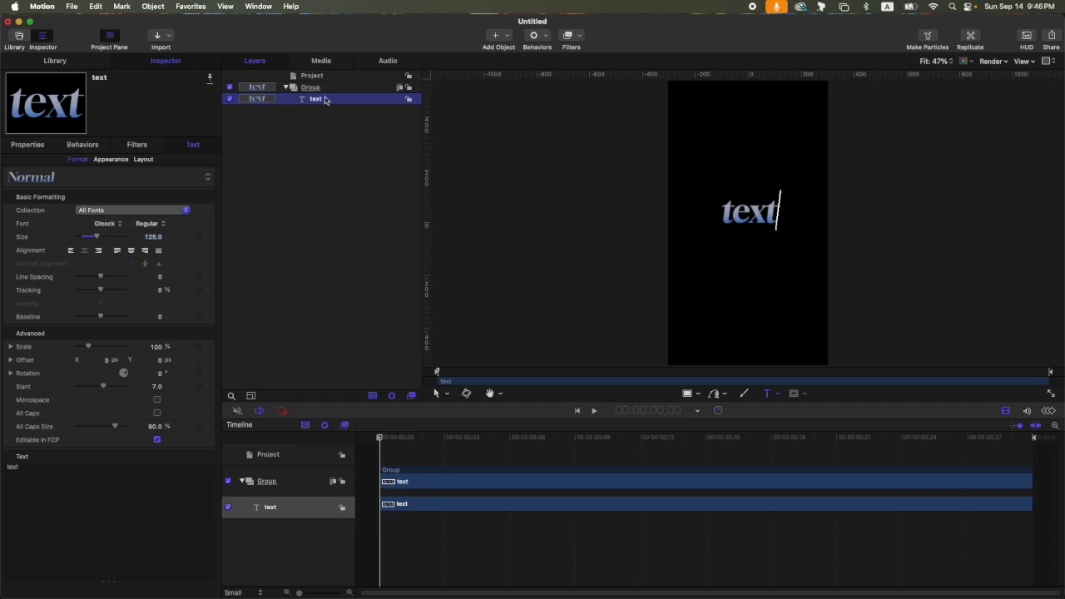
click(534, 35)
mouse_move(561, 194)
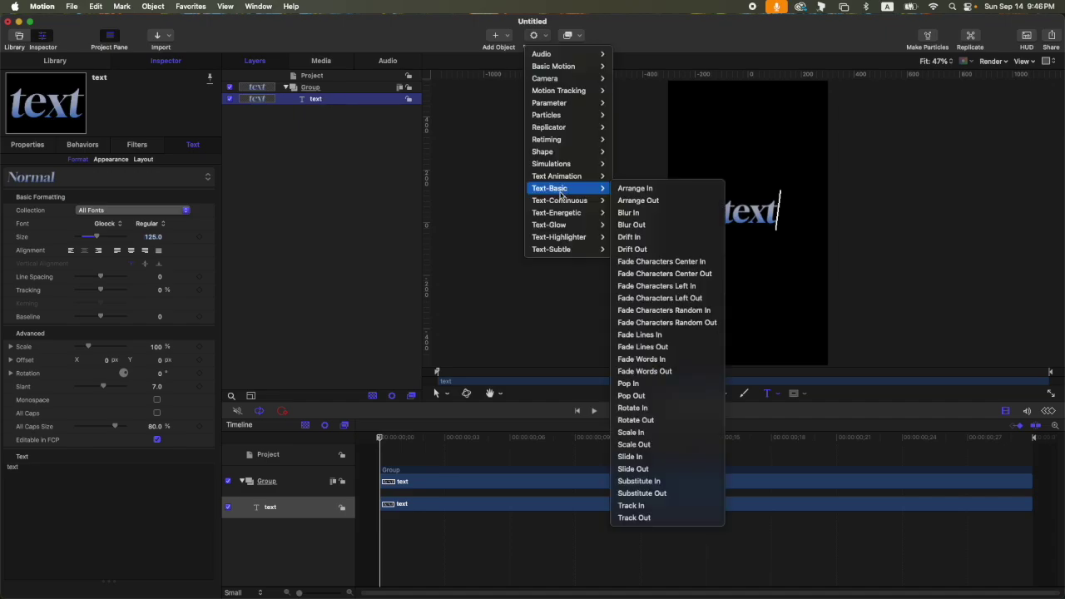
click(654, 455)
drag(623, 445, 831, 445)
key(o)
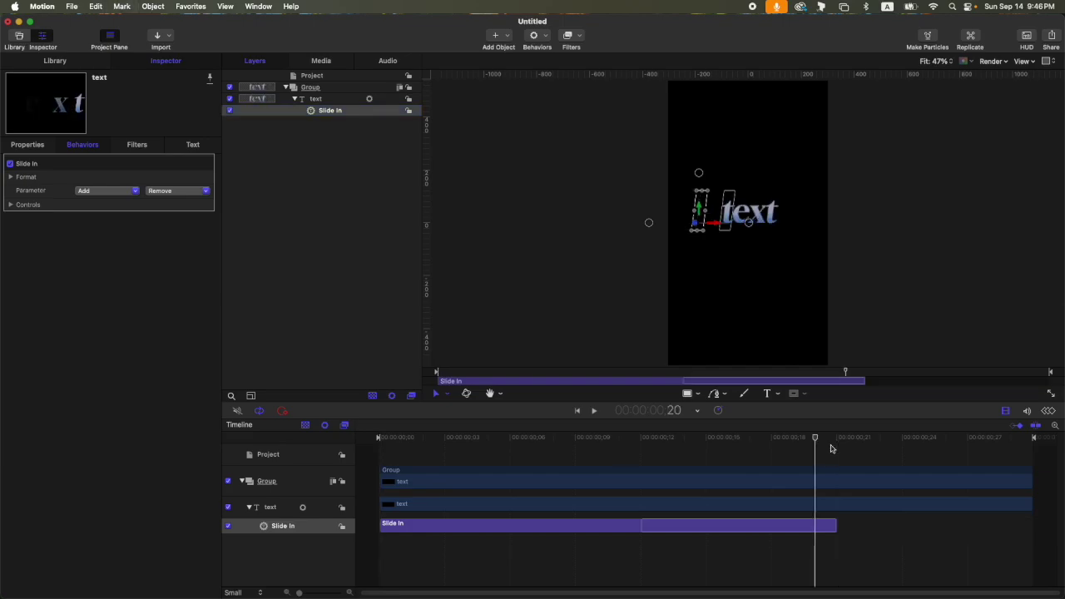
Set the Slide In behavior to animate by Word with an X position of -75 px
click(10, 204)
click(145, 232)
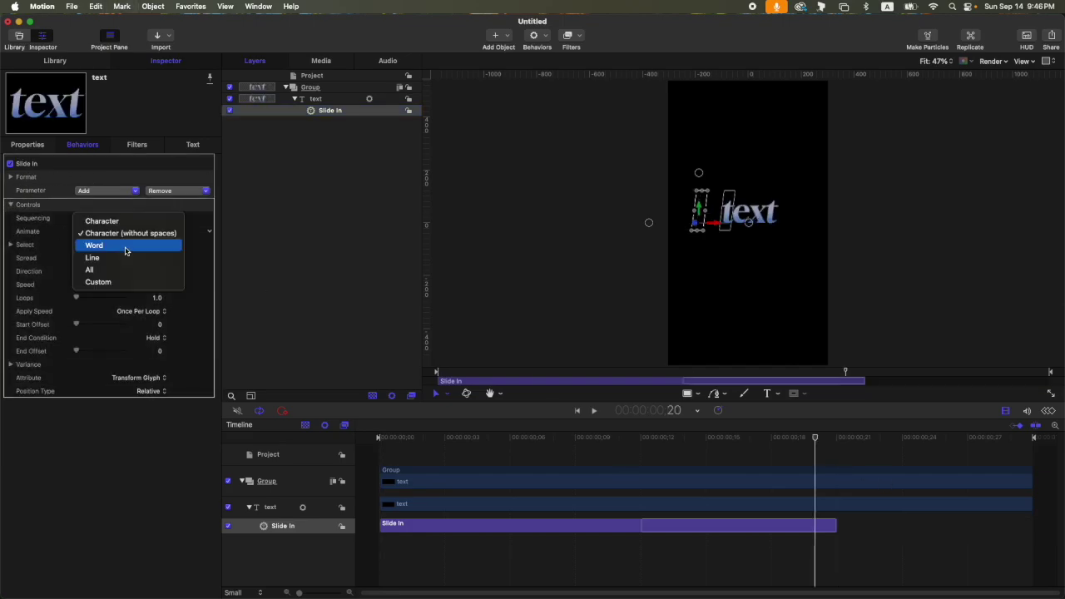
click(117, 242)
click(11, 178)
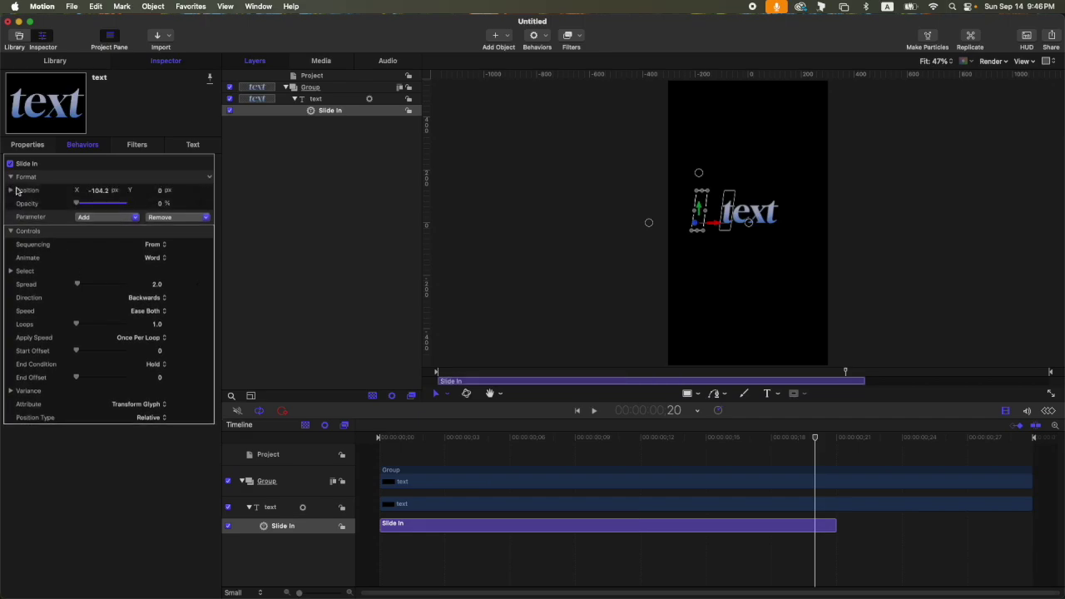
drag(104, 192, 127, 193)
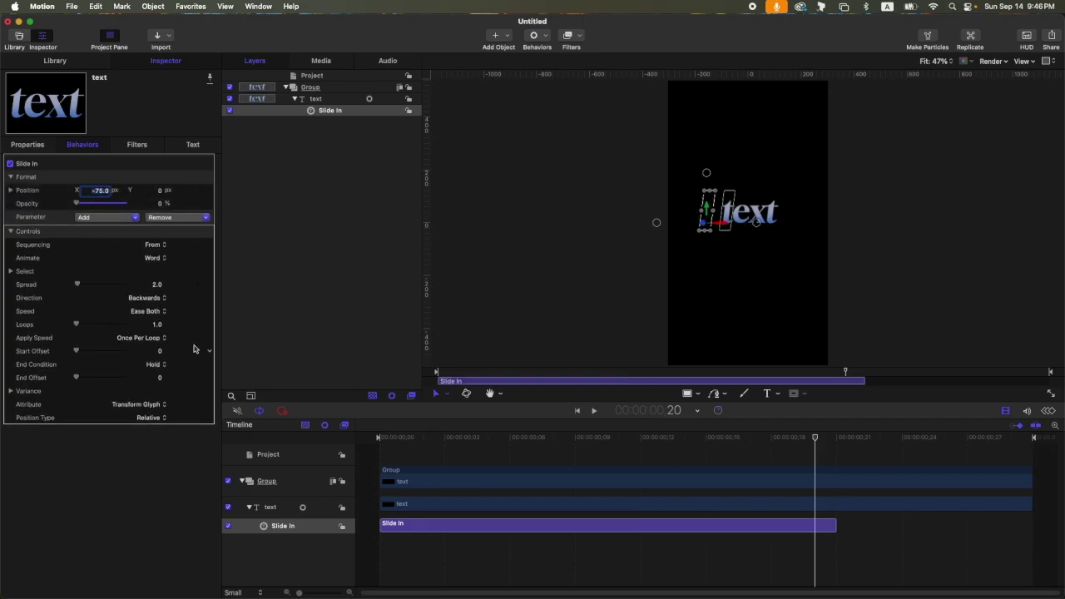
Switch the Slide In speed to Custom and shape its keyframe curve into a steep S with long smooth handles at both ends
click(147, 311)
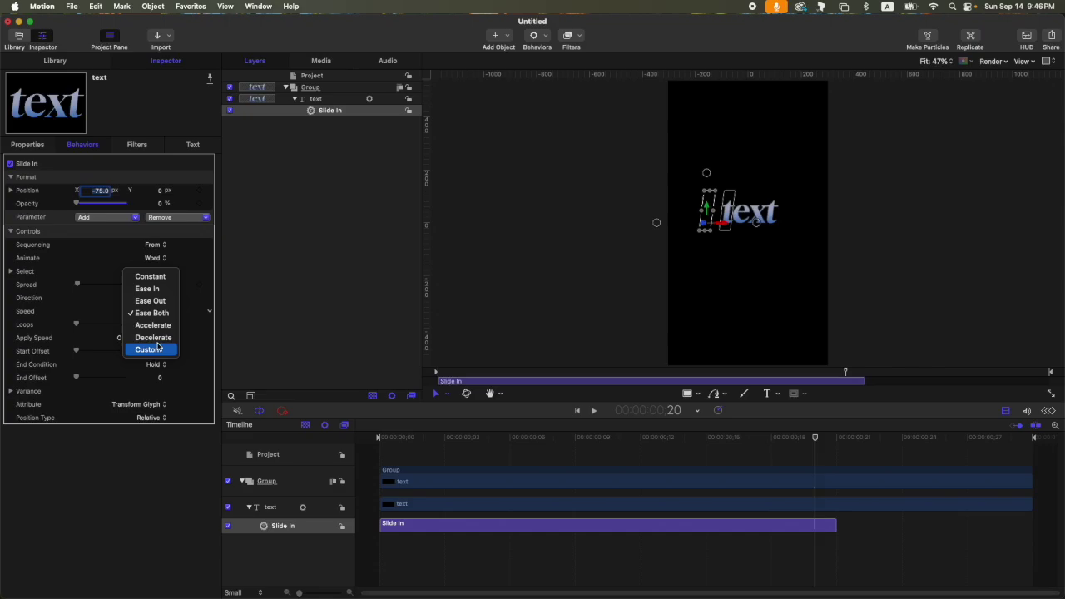
click(156, 352)
click(1049, 411)
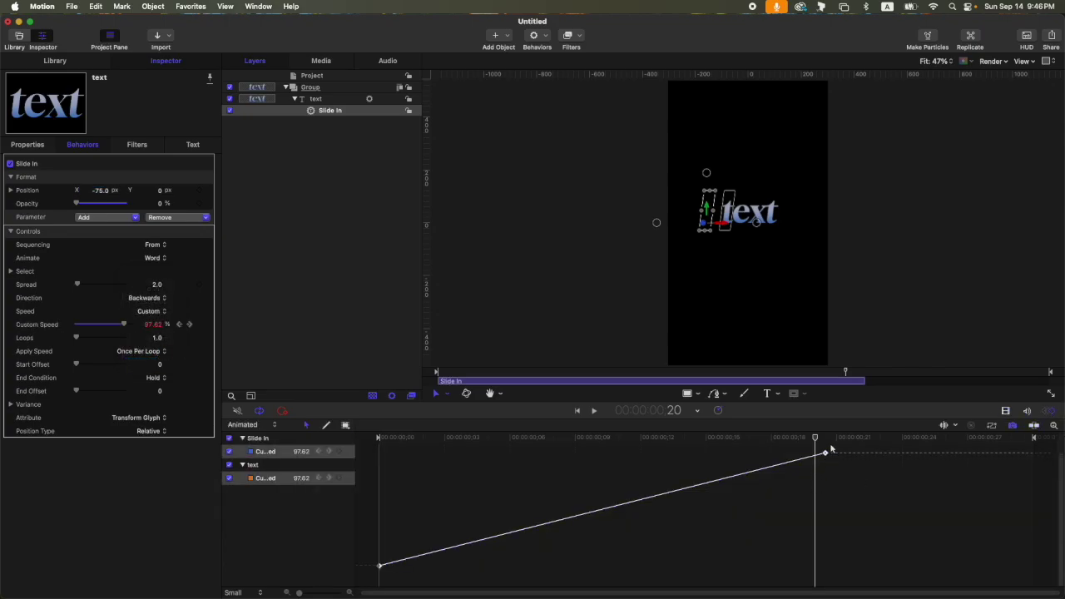
right_click(826, 453)
mouse_move(865, 556)
click(953, 563)
drag(677, 471, 522, 454)
drag(528, 547, 765, 565)
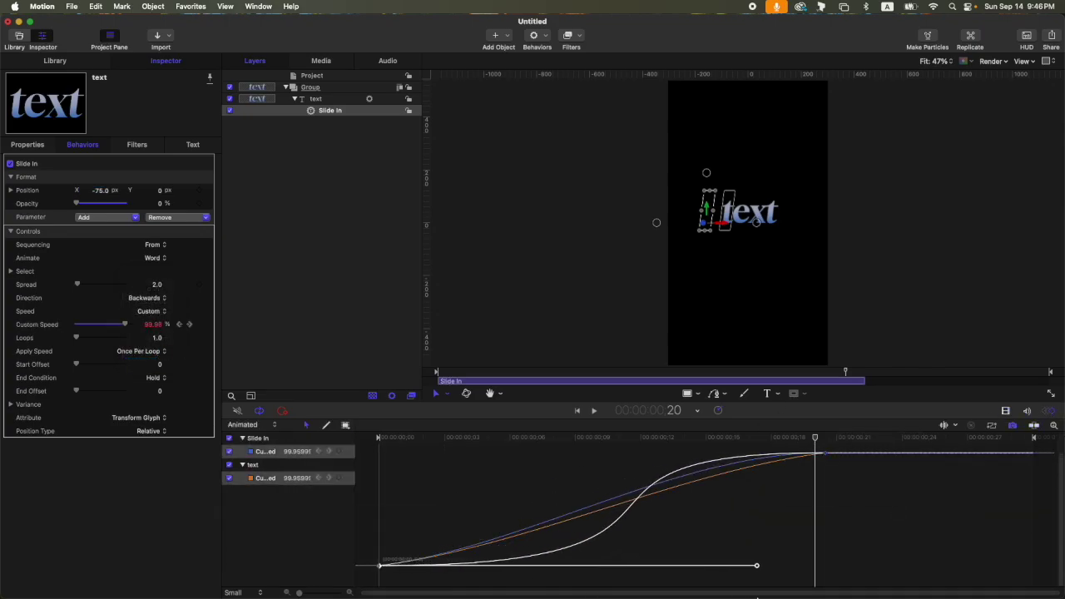
Play back the slide-in and set the behavior's X position to 75 px
key(space)
key(space)
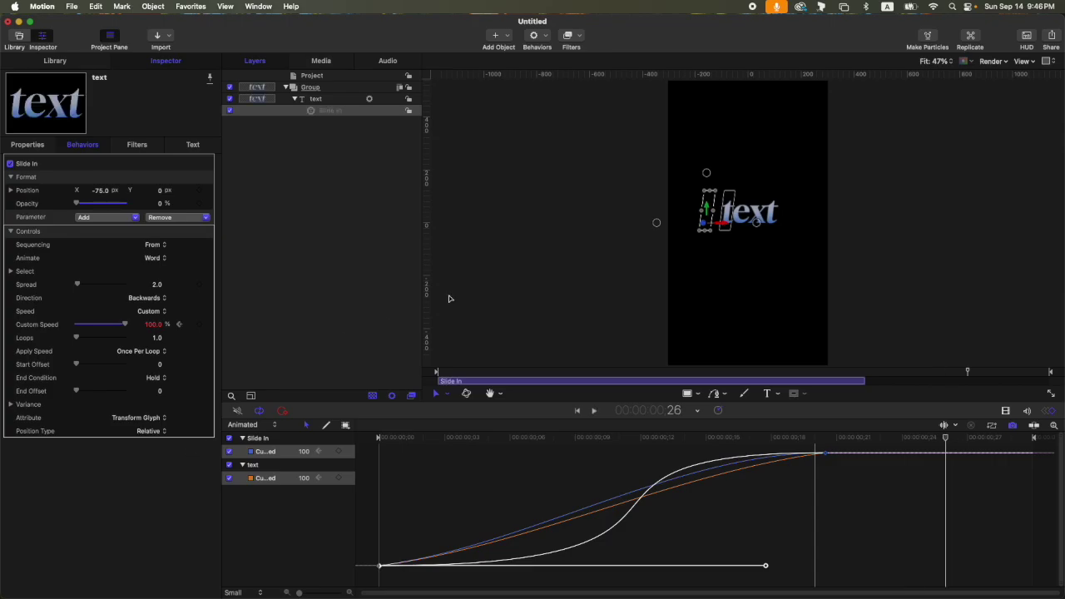
click(100, 190)
text(75)
key(Return)
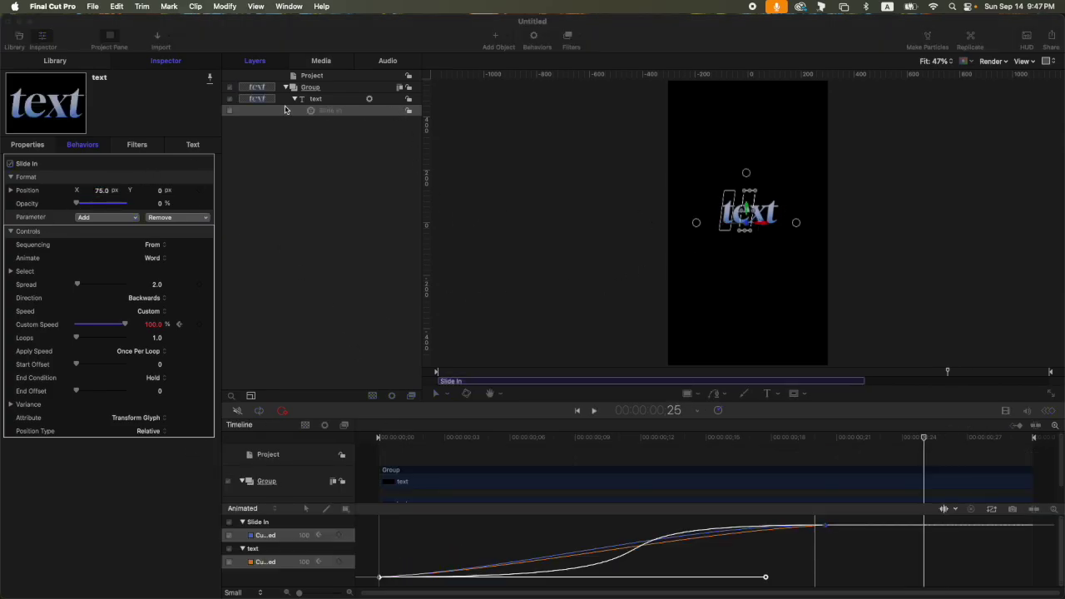
Add the Face Blur parameter to the Slide In behavior
click(339, 102)
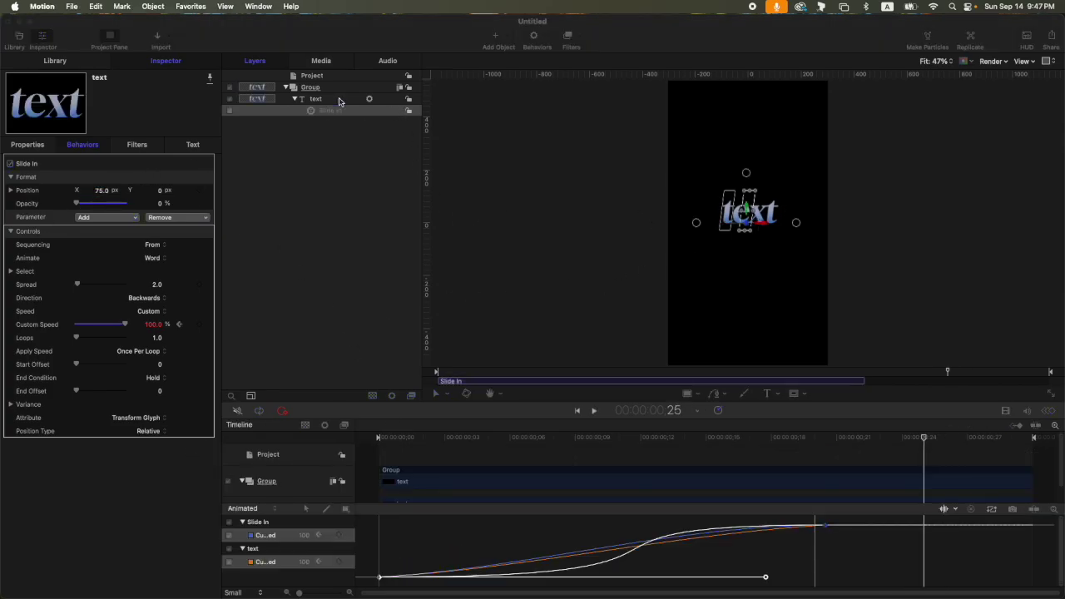
click(110, 217)
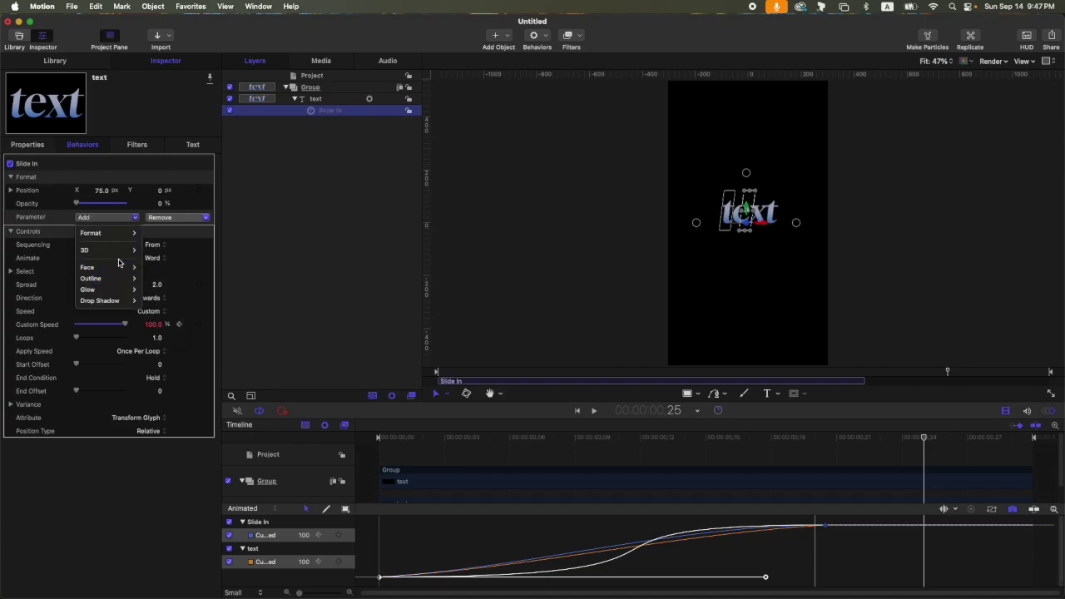
mouse_move(125, 267)
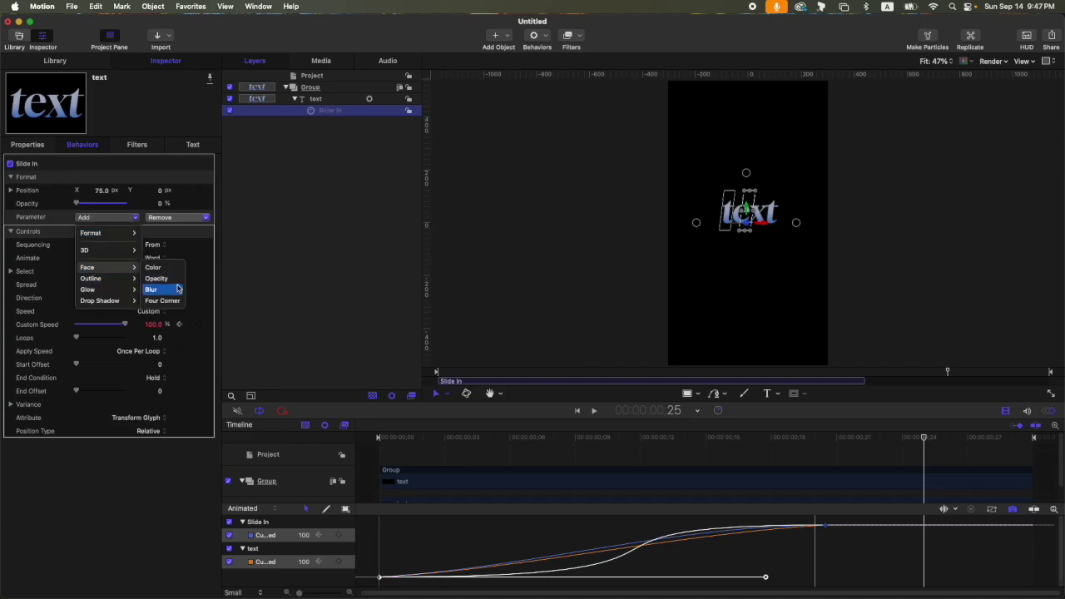
click(162, 291)
click(125, 244)
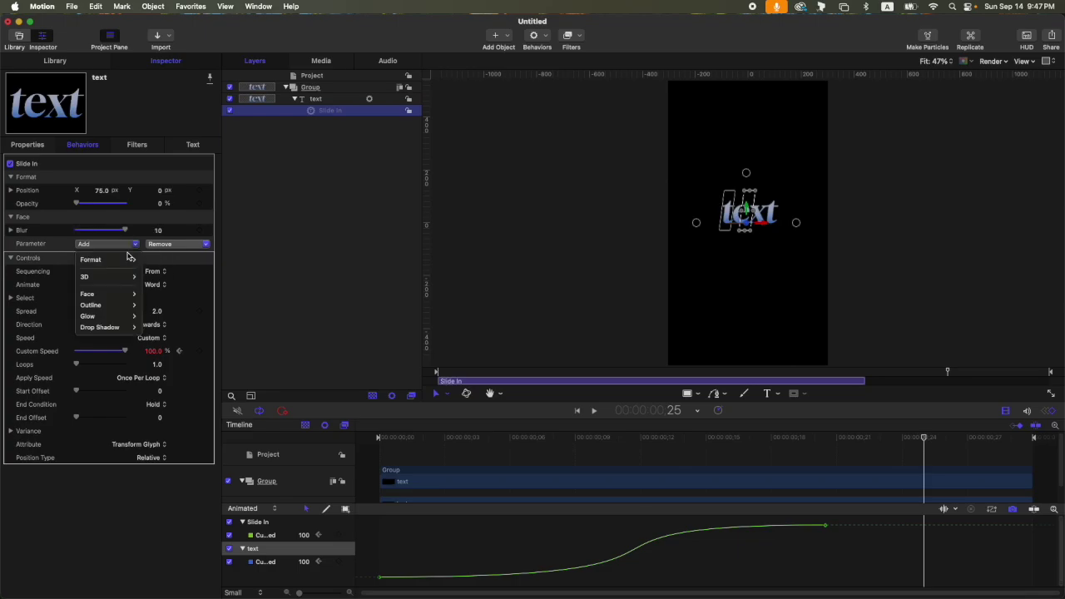
click(274, 332)
Play the blurred slide-in from the start and hide the on-canvas overlays
drag(478, 438, 380, 434)
key(space)
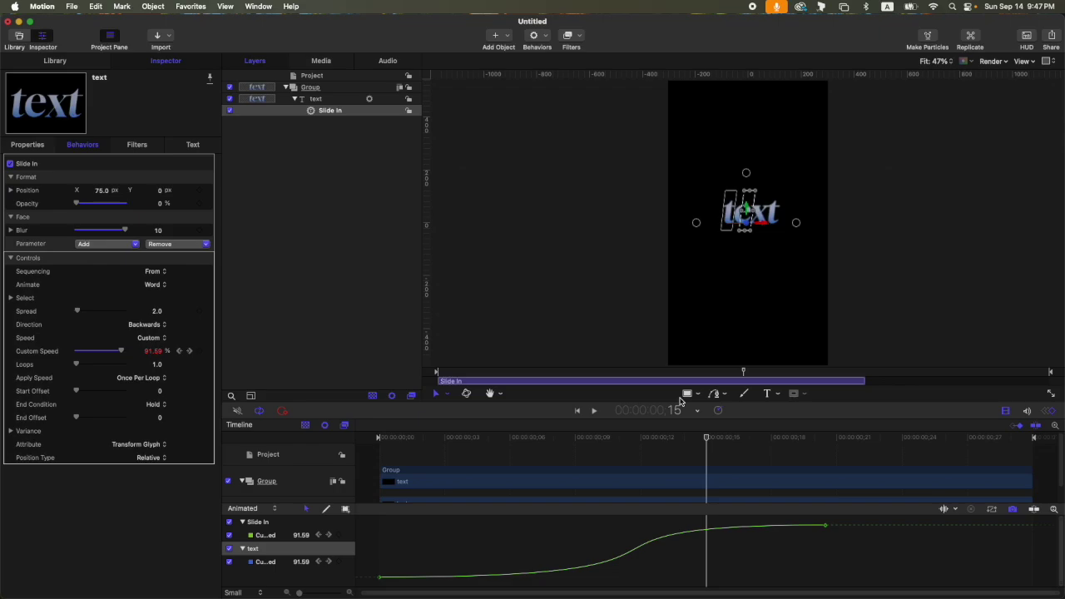
key(super+slash)
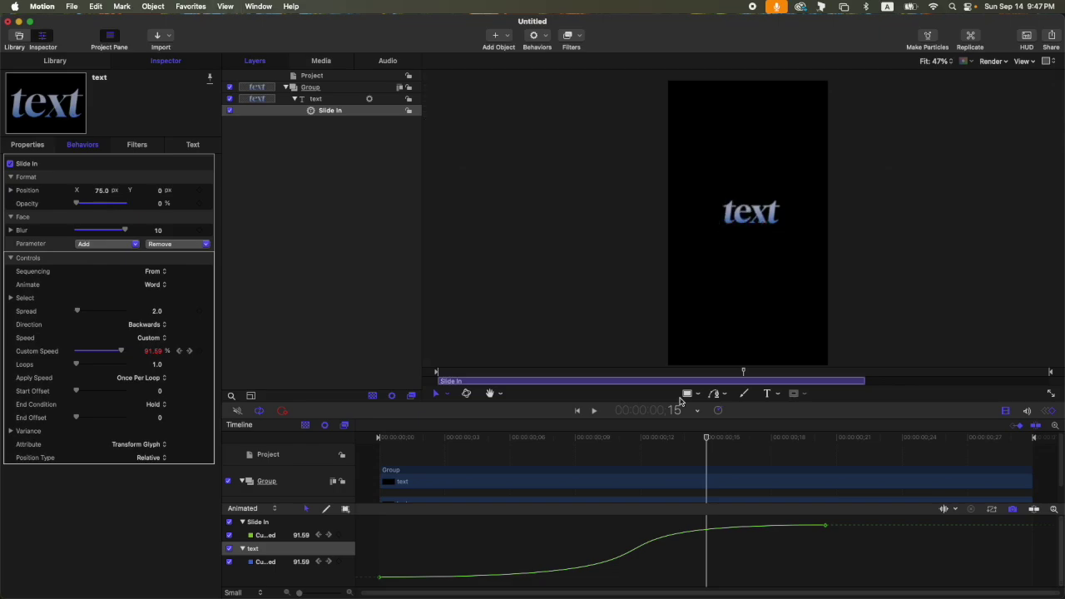
Apply a Neon filter to the group and adjust its inner glow and outer glow
click(316, 89)
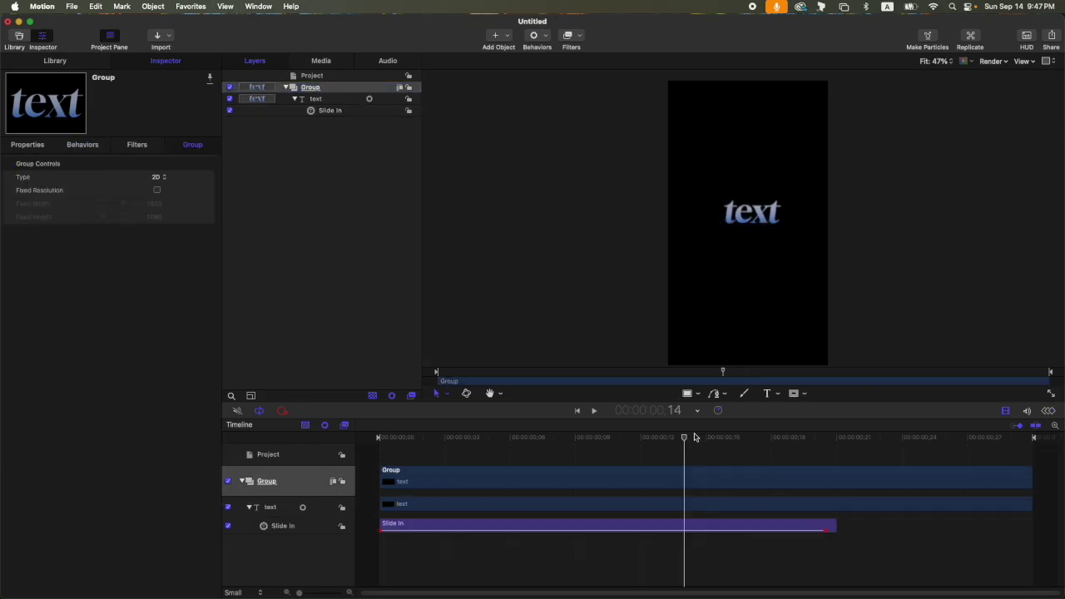
click(570, 40)
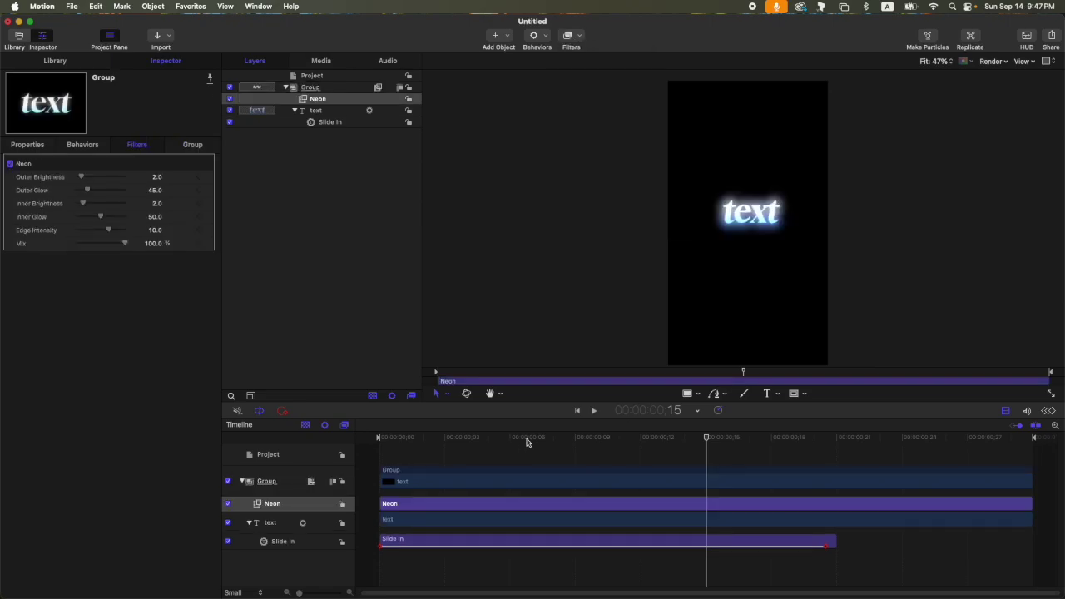
click(439, 434)
drag(441, 434, 815, 437)
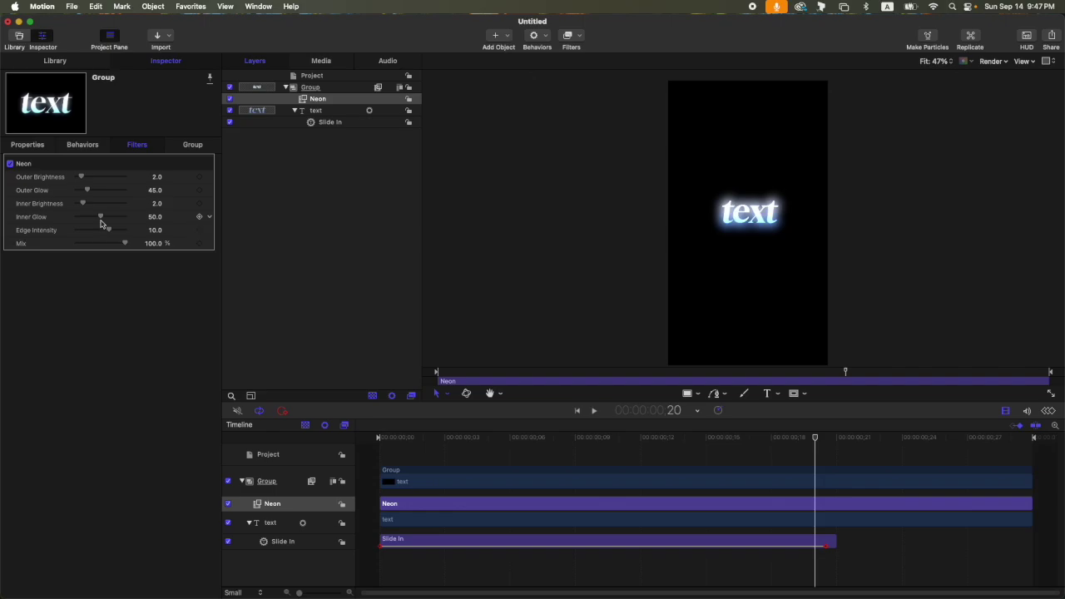
mouse_move(102, 222)
mouse_down()
mouse_move(81, 219)
mouse_move(98, 231)
mouse_move(77, 232)
mouse_move(89, 231)
mouse_up()
drag(89, 190, 84, 177)
Deselect everything and play the neon text animation from the start
drag(770, 440, 83, 432)
click(372, 269)
key(space)
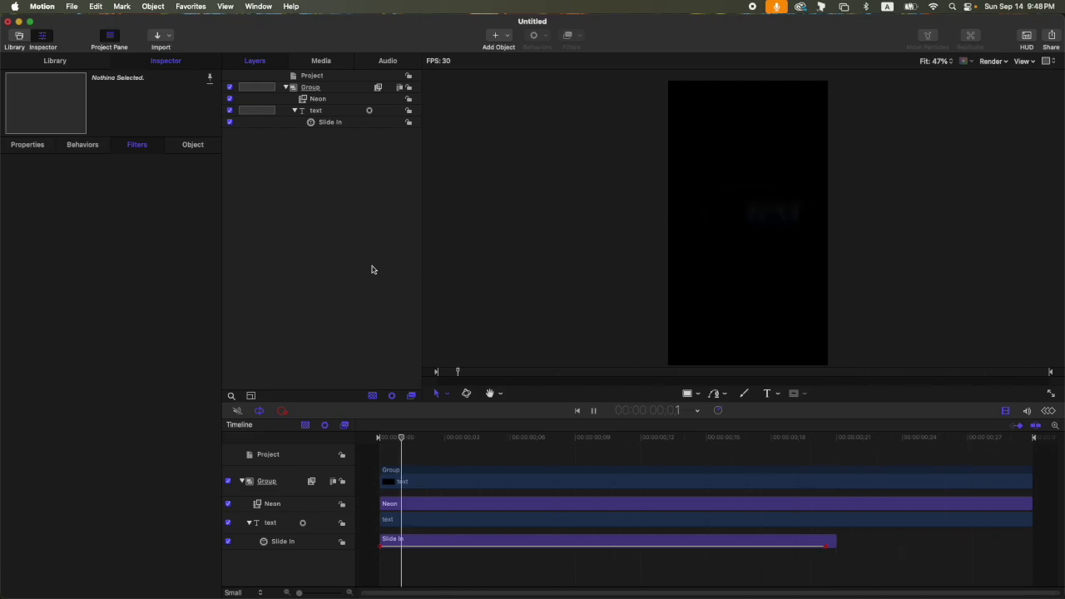
key(space)
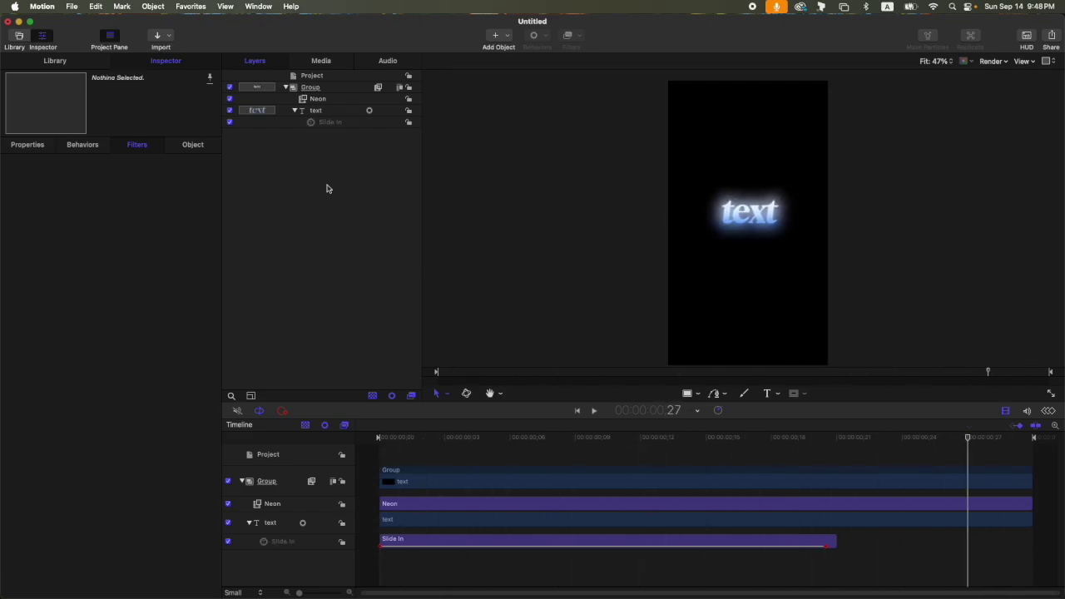
Delete the Neon filter and the "text" layer from the group, and add a new text layer reading "animation" at frame 0
drag(329, 124, 328, 100)
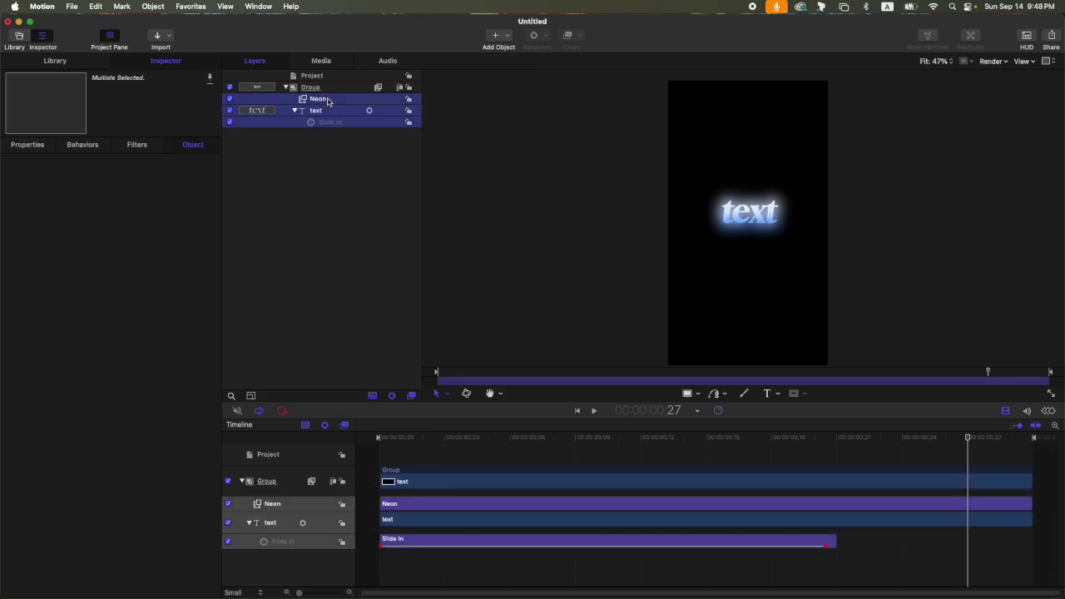
key(Delete)
click(325, 88)
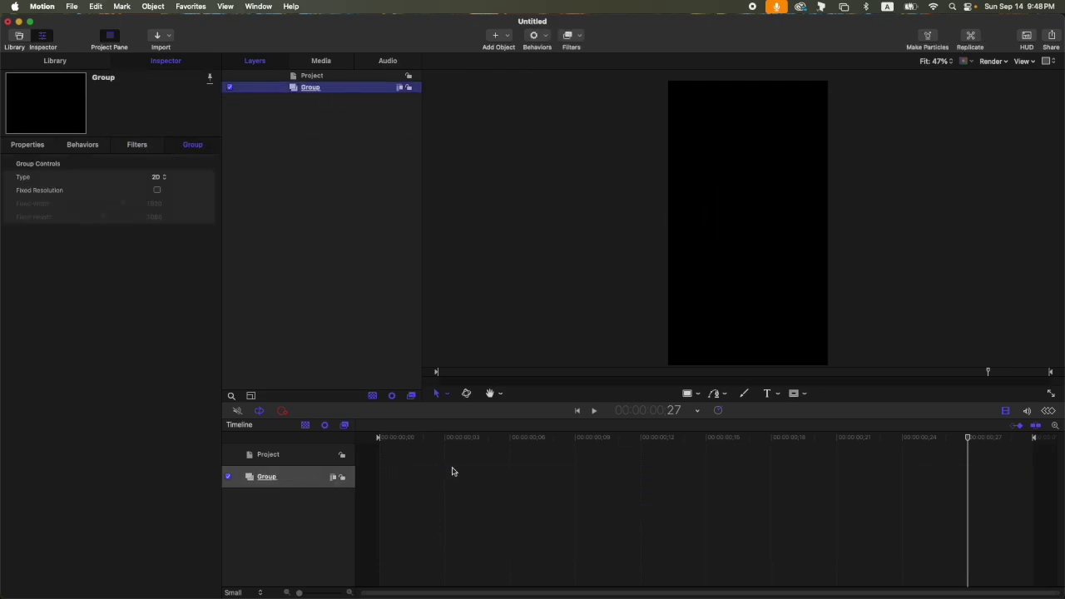
drag(466, 435, 162, 437)
text(t)
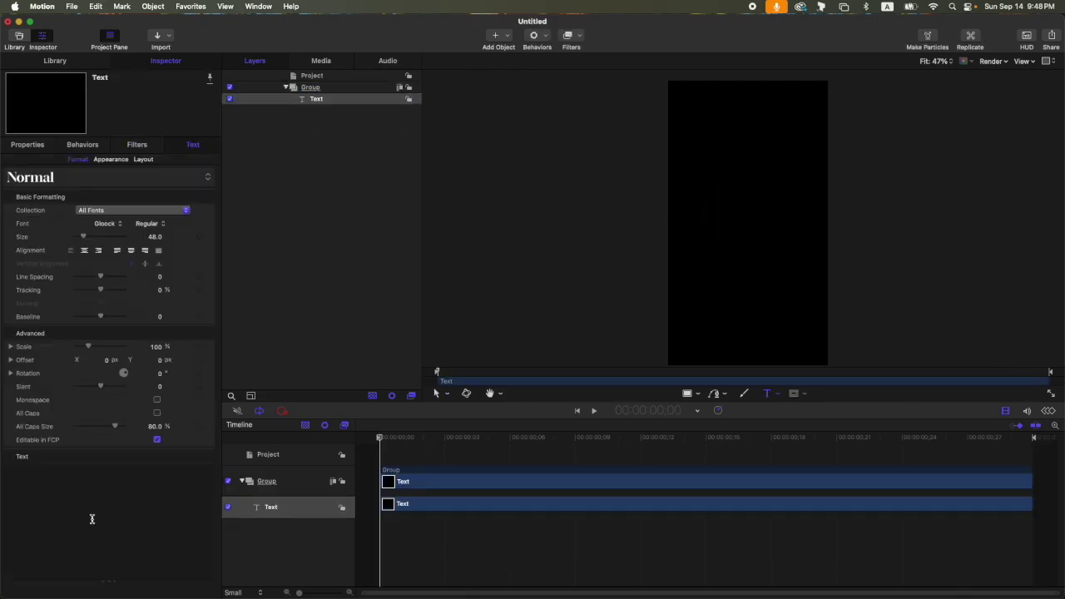
text(animation)
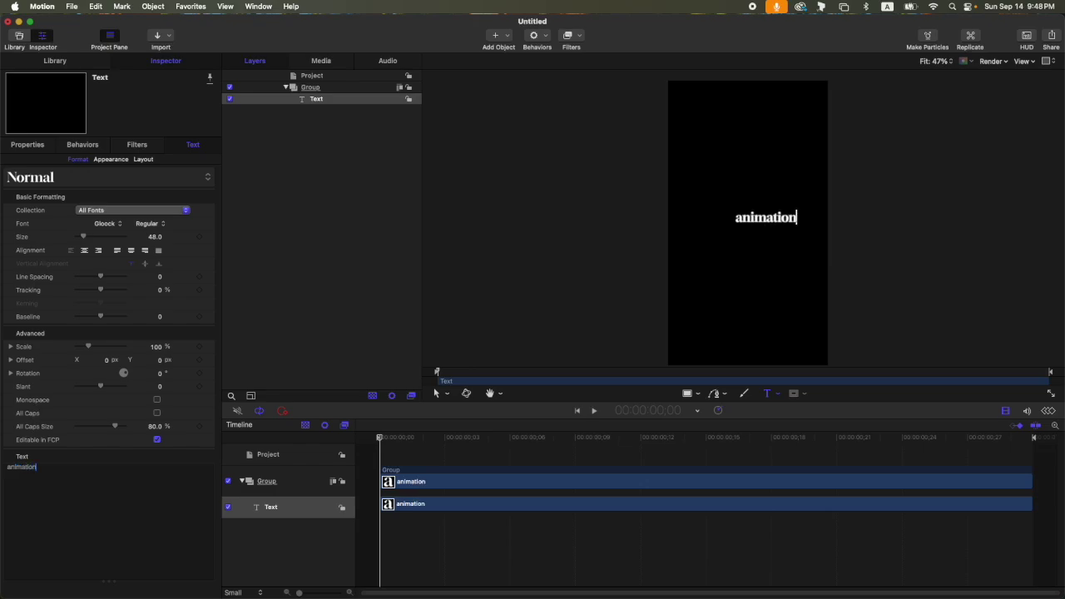
Change the "animation" text's font to Arial Bold and its size to 135
click(109, 225)
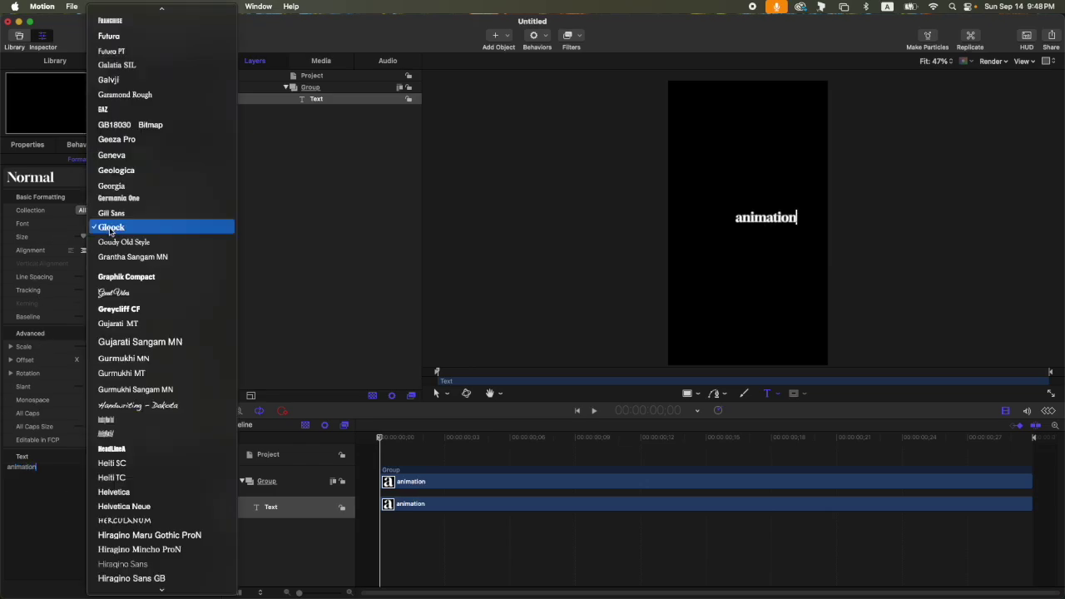
text(arial)
key(Return)
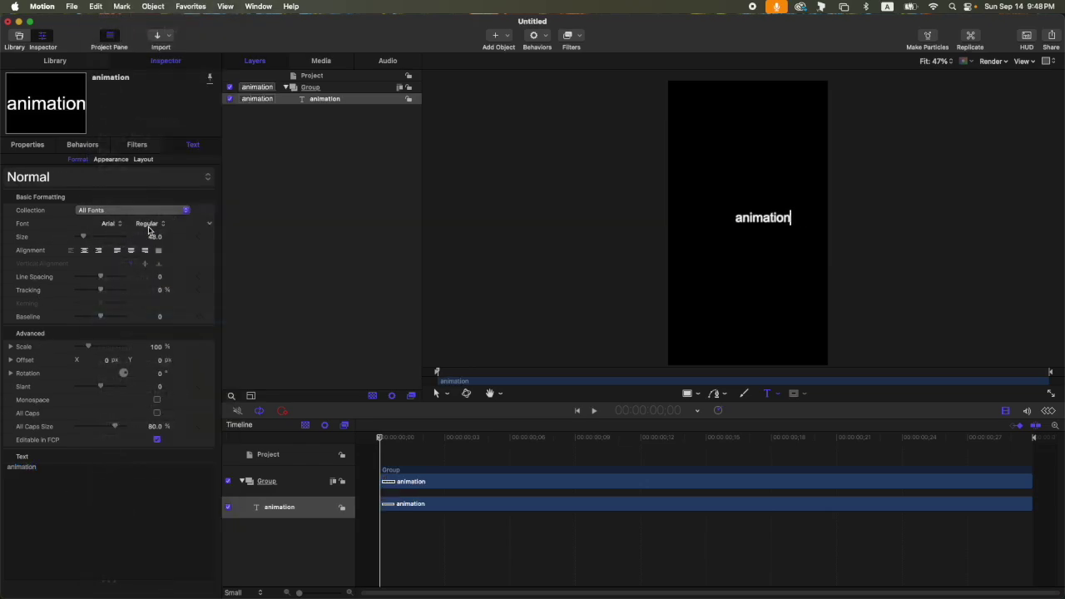
click(149, 225)
click(152, 250)
drag(152, 237, 224, 237)
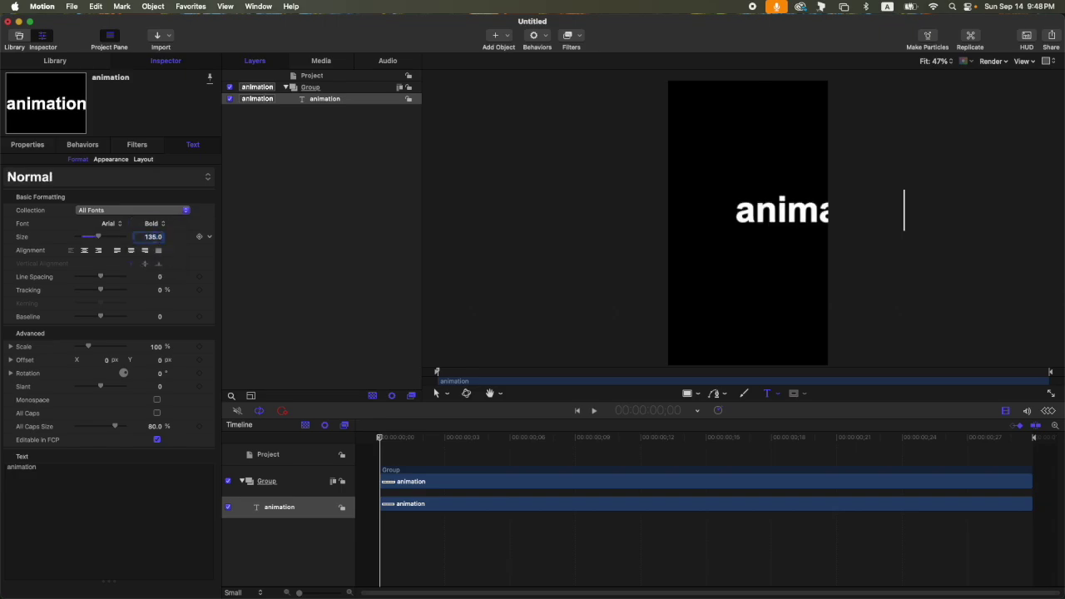
Center-align the "animation" text and tighten its tracking to -6.67%
click(84, 252)
drag(146, 291, 141, 290)
Reset the "animation" layer's position to the middle of the frame and set the text size to 125
key(F1)
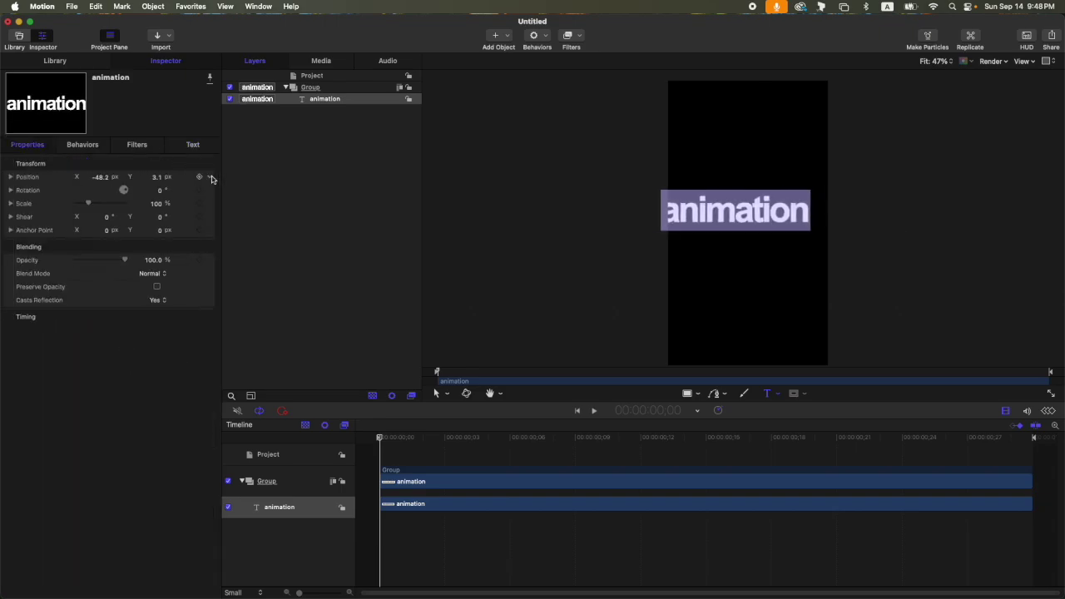
click(192, 146)
drag(158, 238, 149, 238)
click(152, 238)
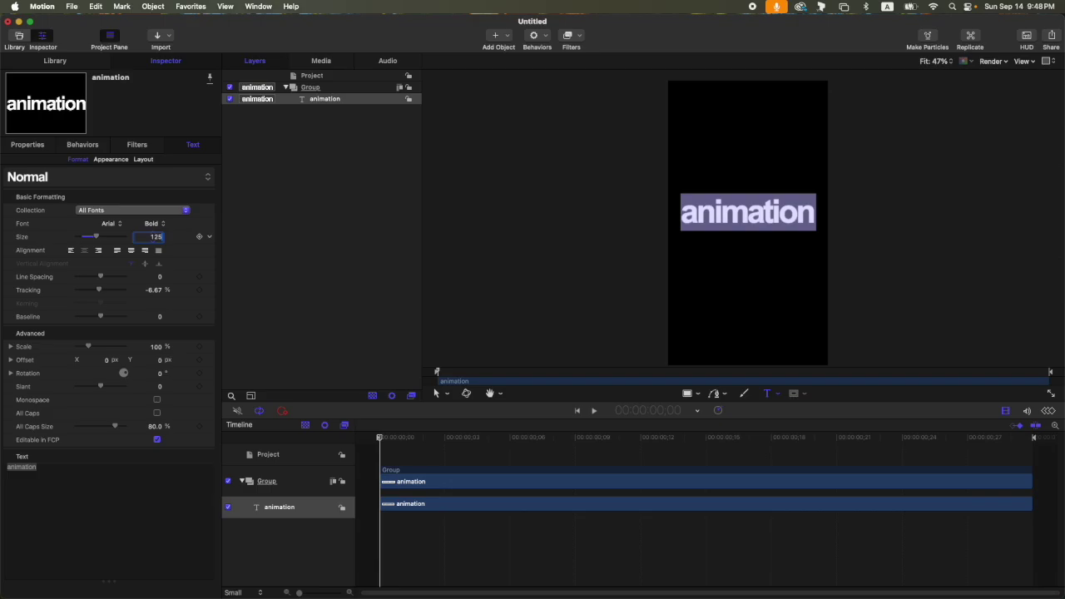
key(Return)
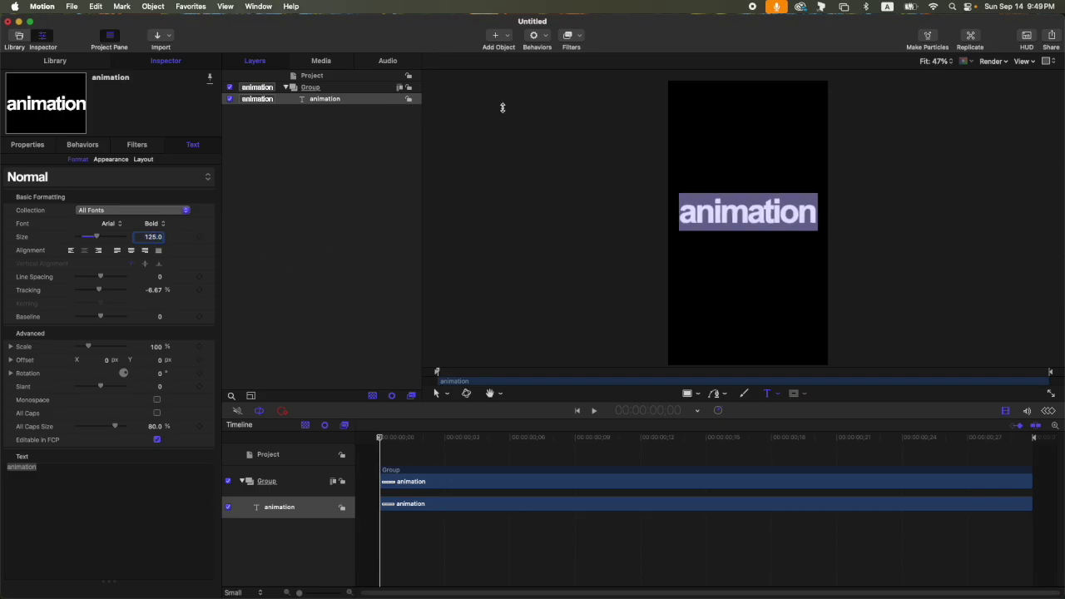
Add the basic Slide In text behavior to the "animation" layer and trim the behavior's end to frame 20
click(536, 34)
mouse_move(563, 190)
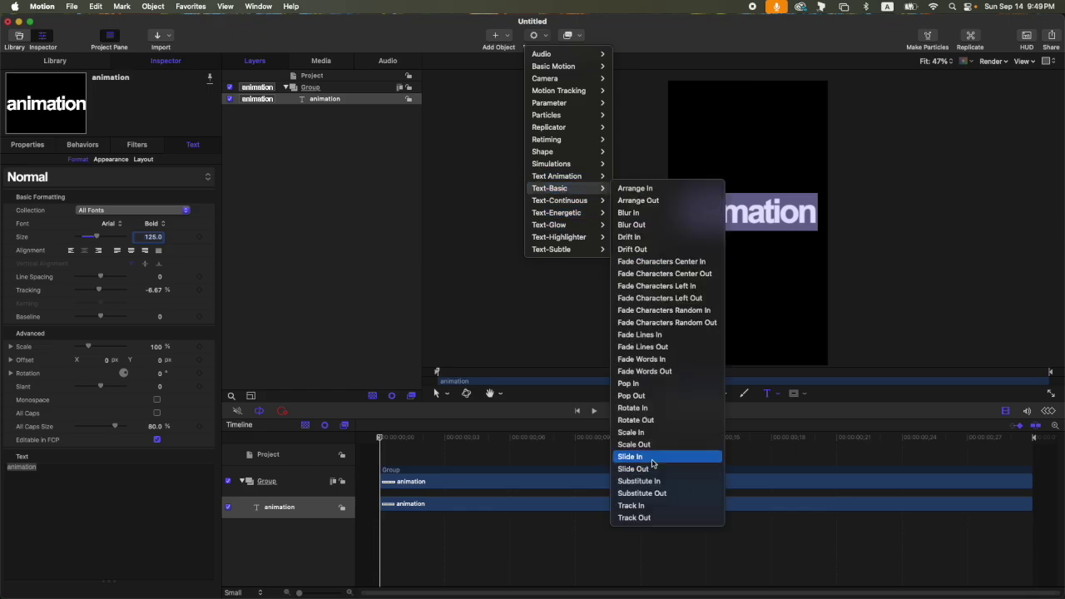
click(654, 457)
click(812, 438)
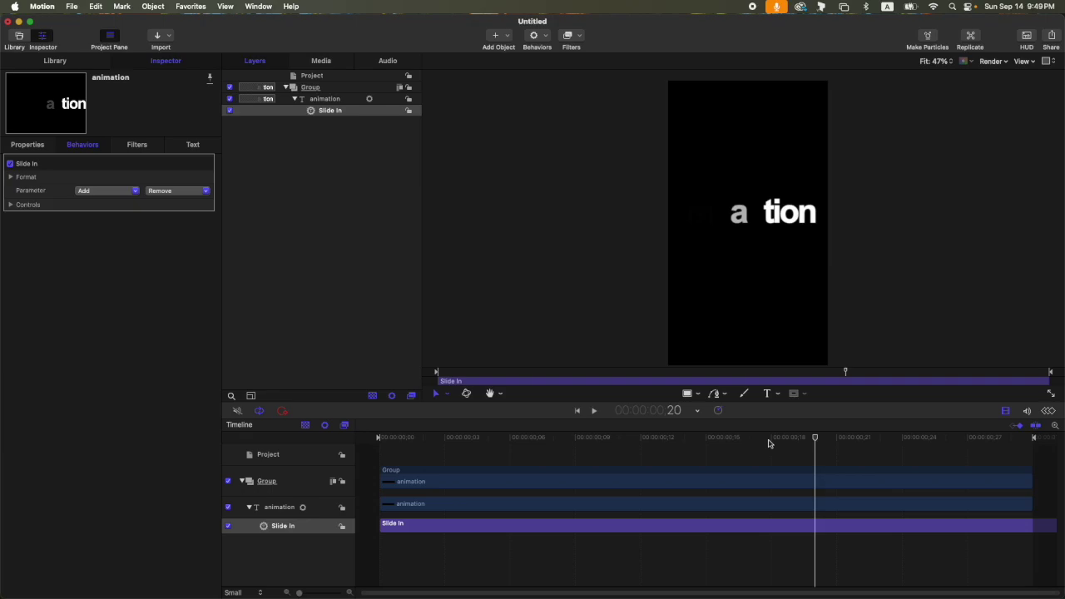
key(o)
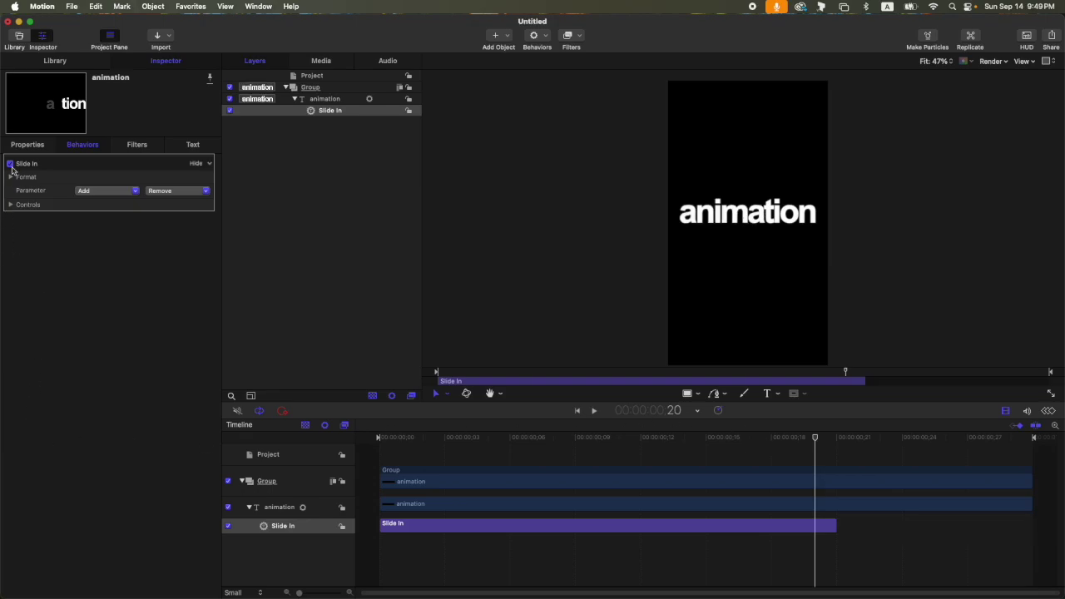
Set the Slide In behavior's position offset to X 0 px and Y -75 px
click(10, 176)
click(101, 190)
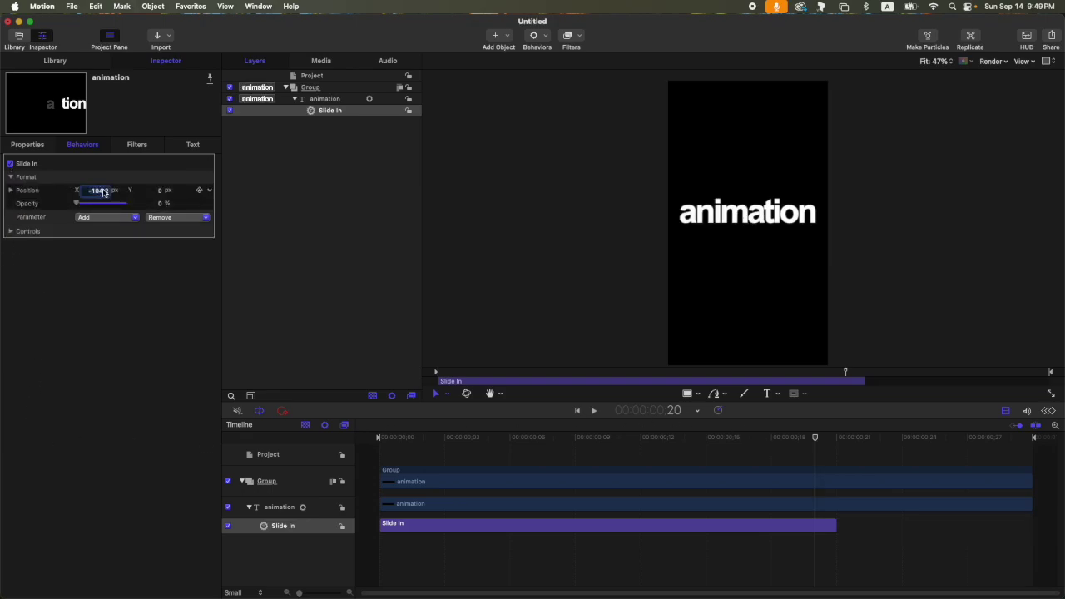
text(0)
key(Return)
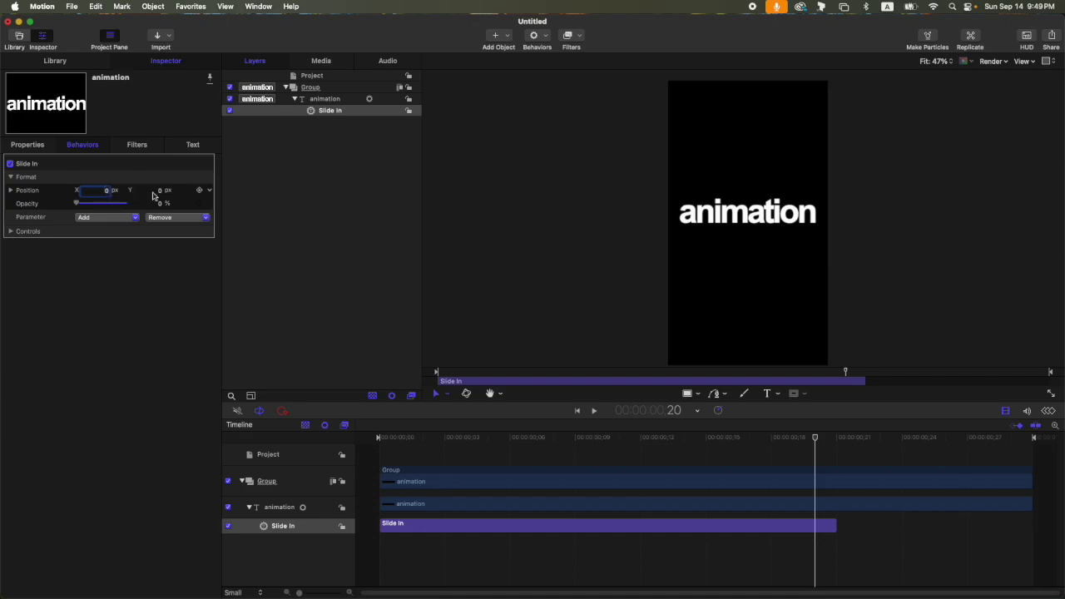
click(160, 190)
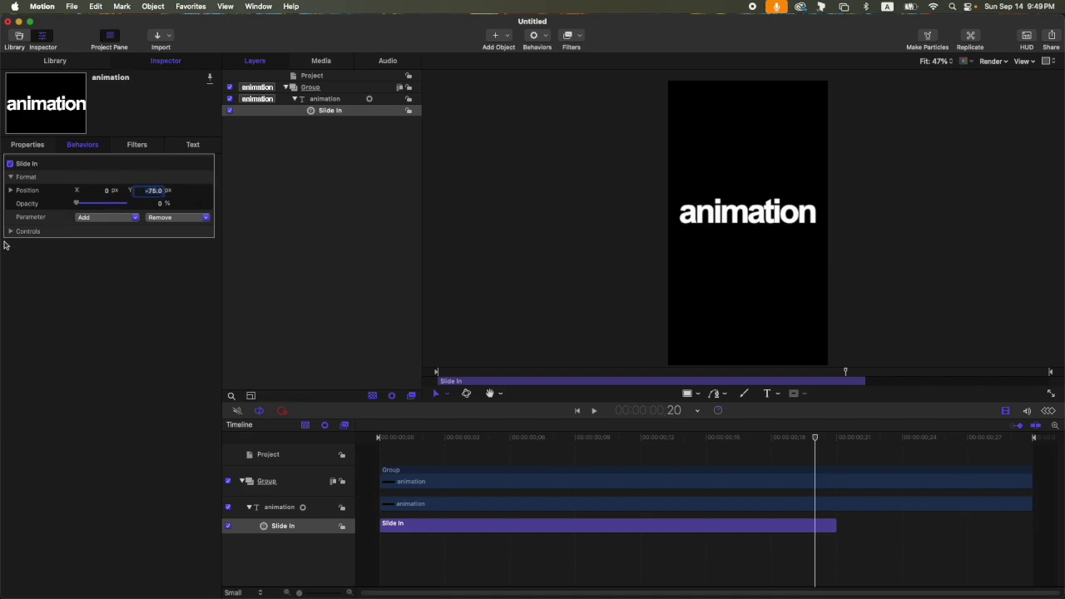
Set the Slide In behavior's direction to Forwards and its speed to Custom
click(10, 232)
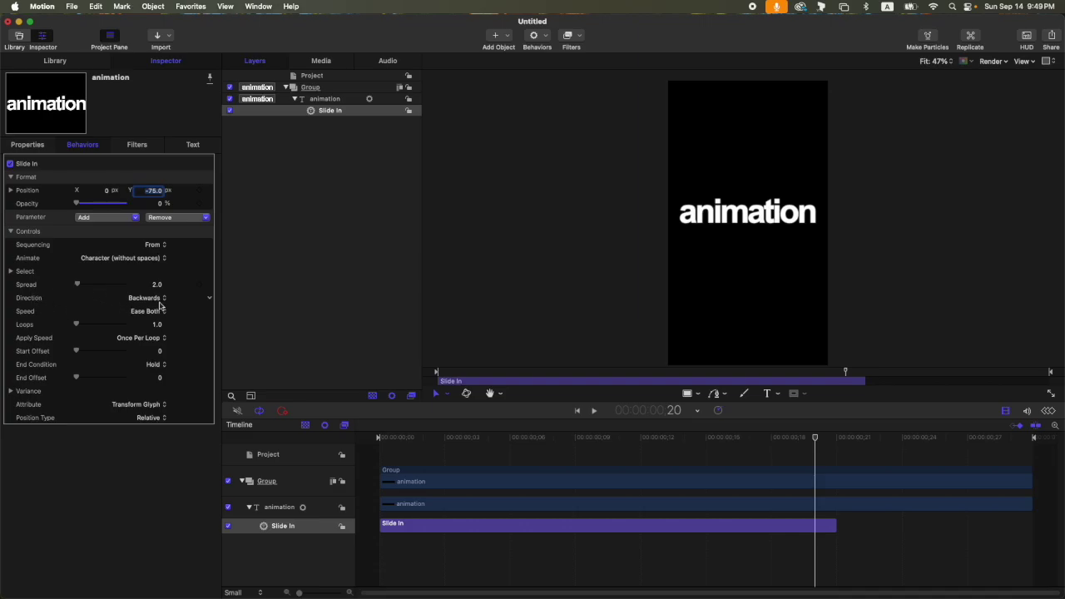
click(170, 298)
click(162, 286)
click(152, 316)
click(148, 349)
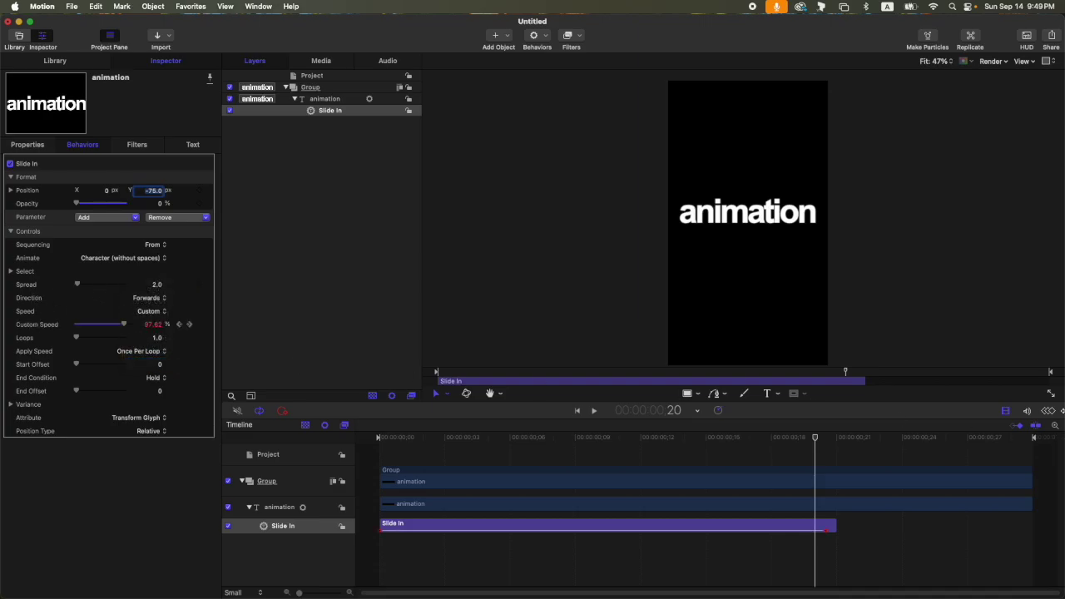
Show the Slide In behavior's Custom Speed curve in the keyframe editor and change its keyframe interpolation to Bezier
click(1049, 411)
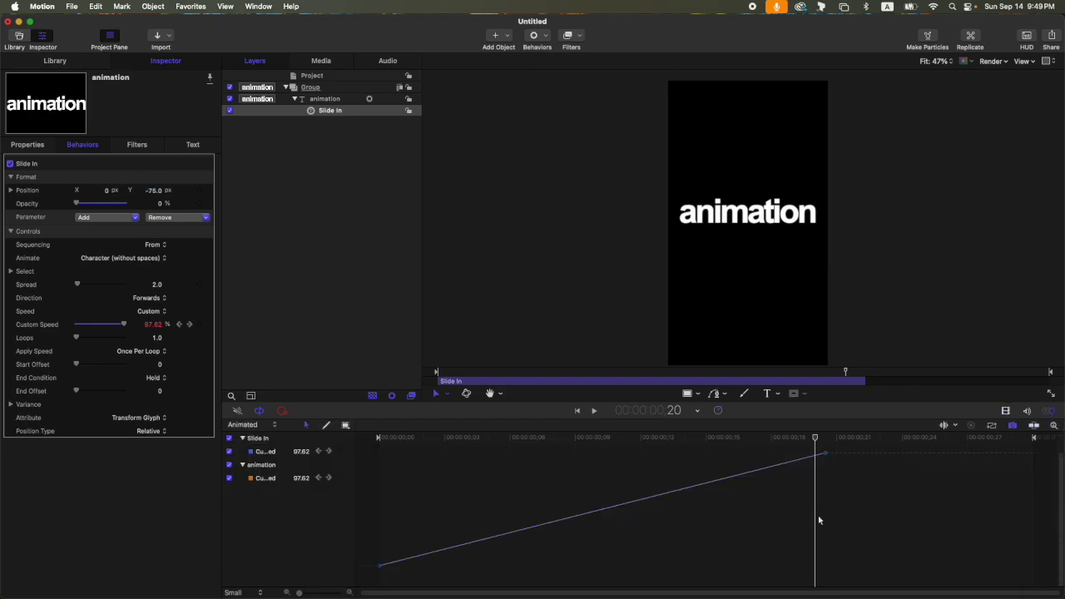
click(827, 456)
right_click(824, 454)
mouse_move(856, 553)
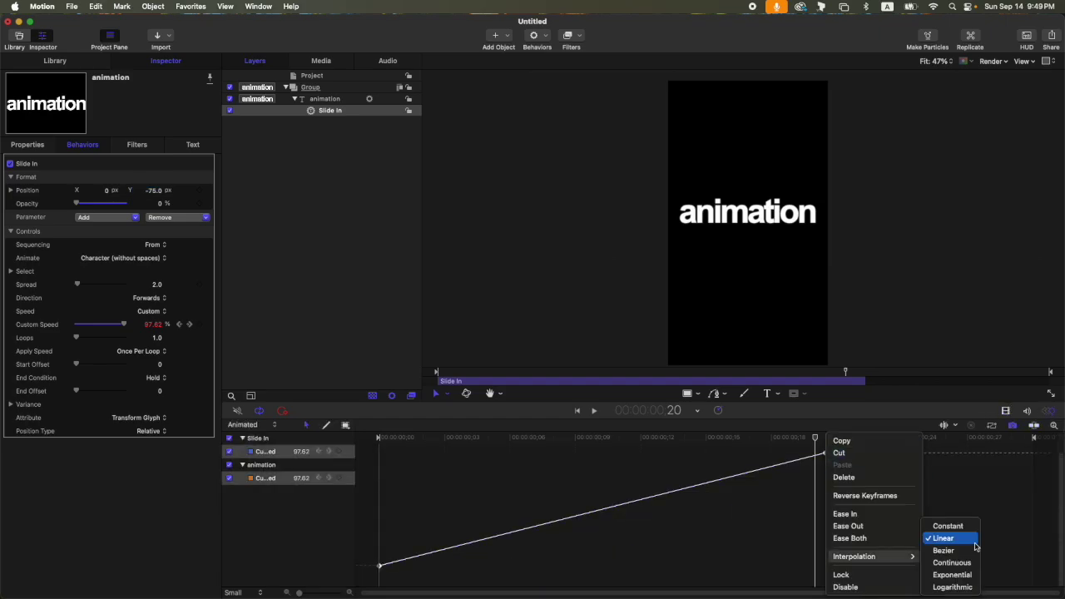
click(944, 550)
click(812, 464)
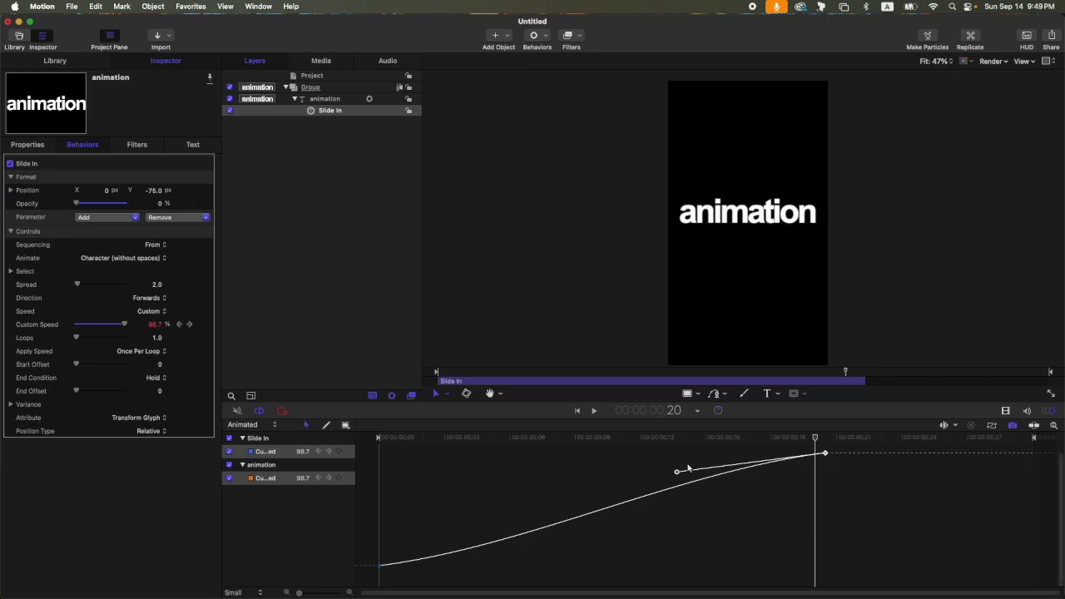
Stretch both Bezier handles horizontally to make the Custom Speed curve a steep S-curve, and play back the slide-in
drag(677, 472, 509, 452)
click(379, 566)
drag(527, 547, 755, 565)
drag(814, 436, 988, 437)
click(1048, 410)
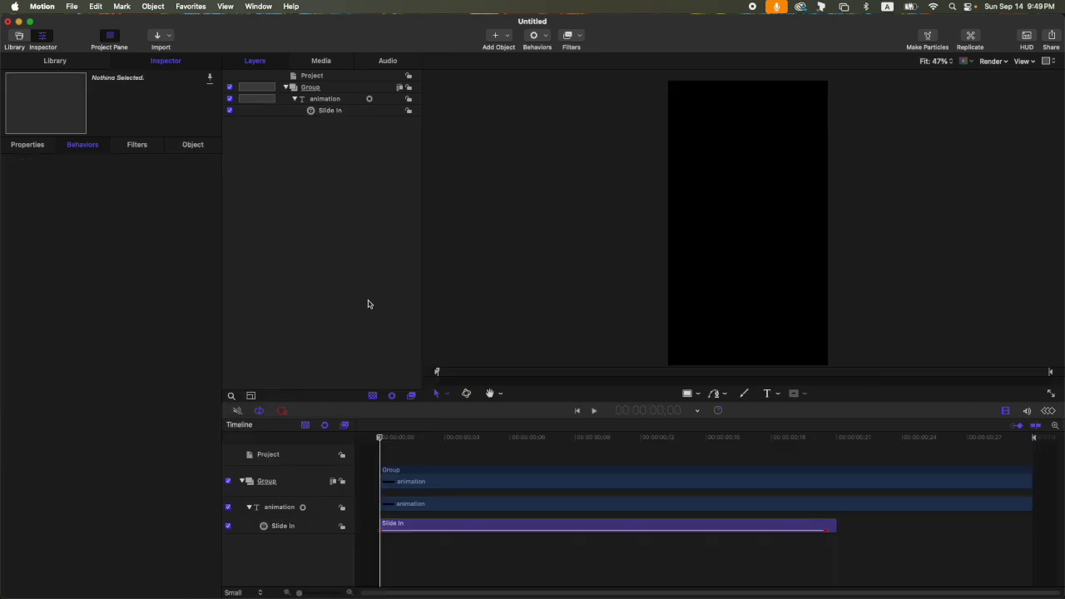
key(space)
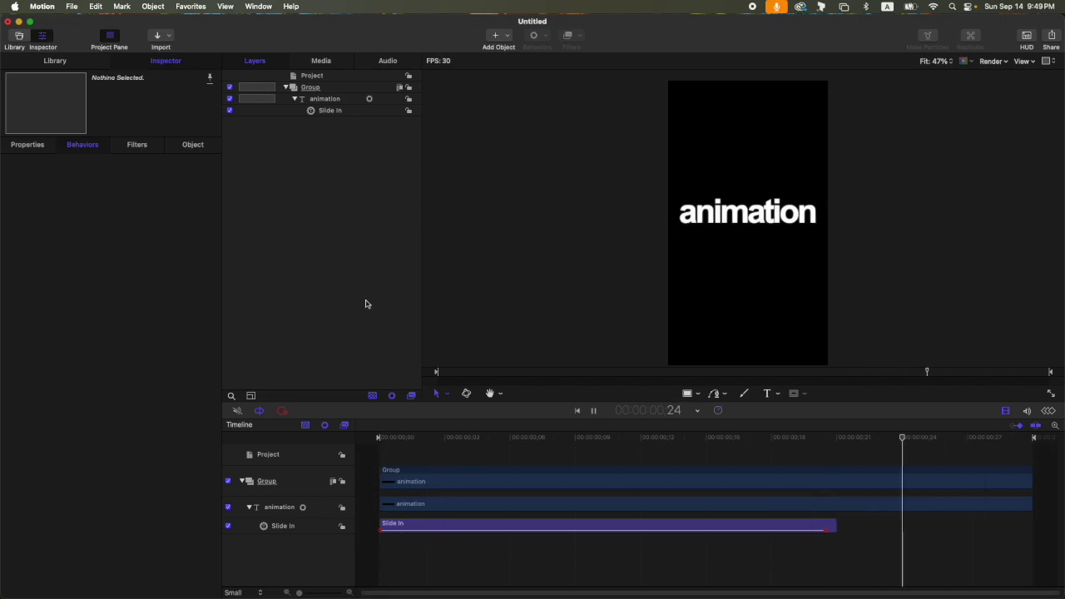
key(space)
Add a Face Blur parameter of 10 to the Slide In behavior and scrub through the animation
click(329, 112)
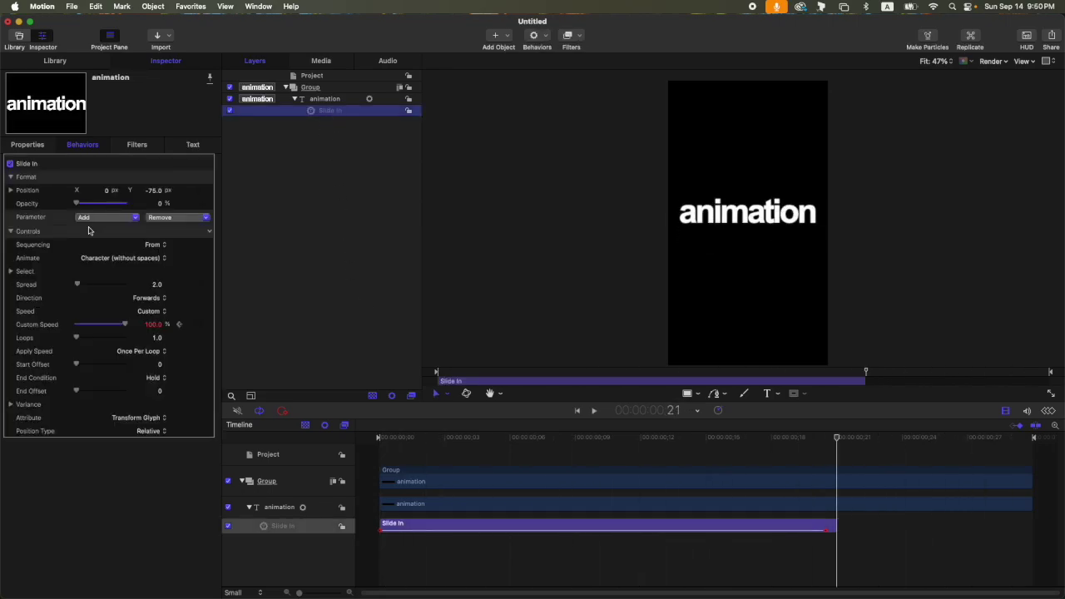
click(98, 218)
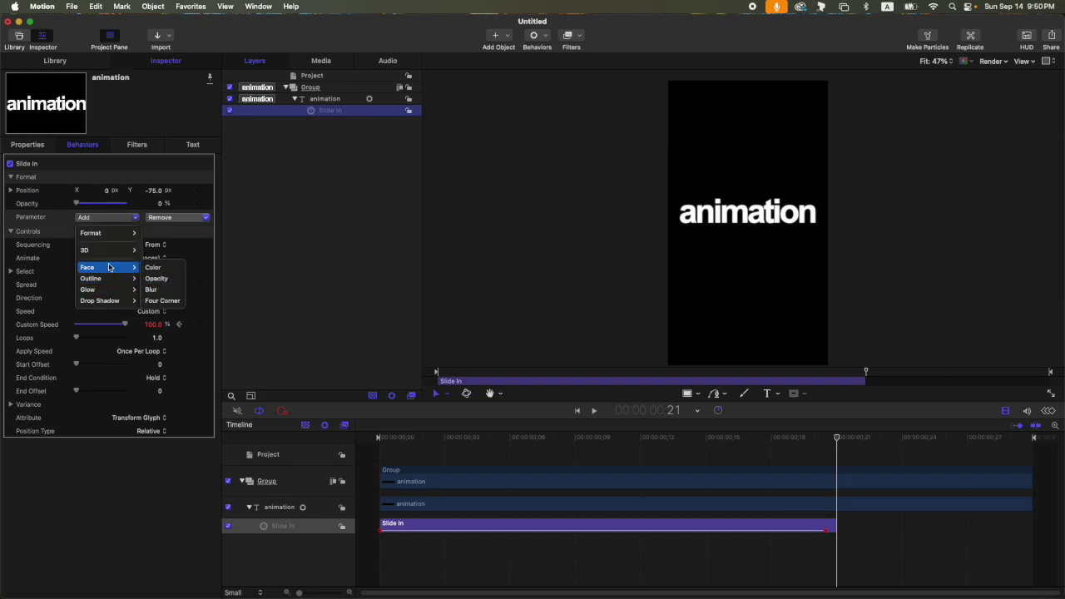
click(151, 288)
drag(424, 437, 771, 440)
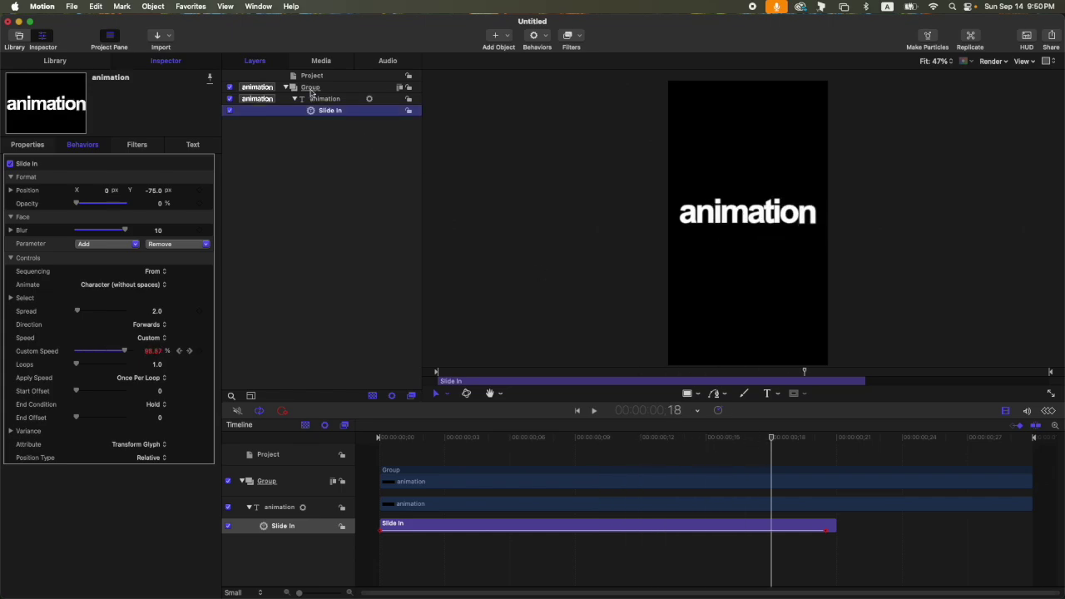
Apply the Neon filter to the group and place the playhead at frame 16
click(310, 88)
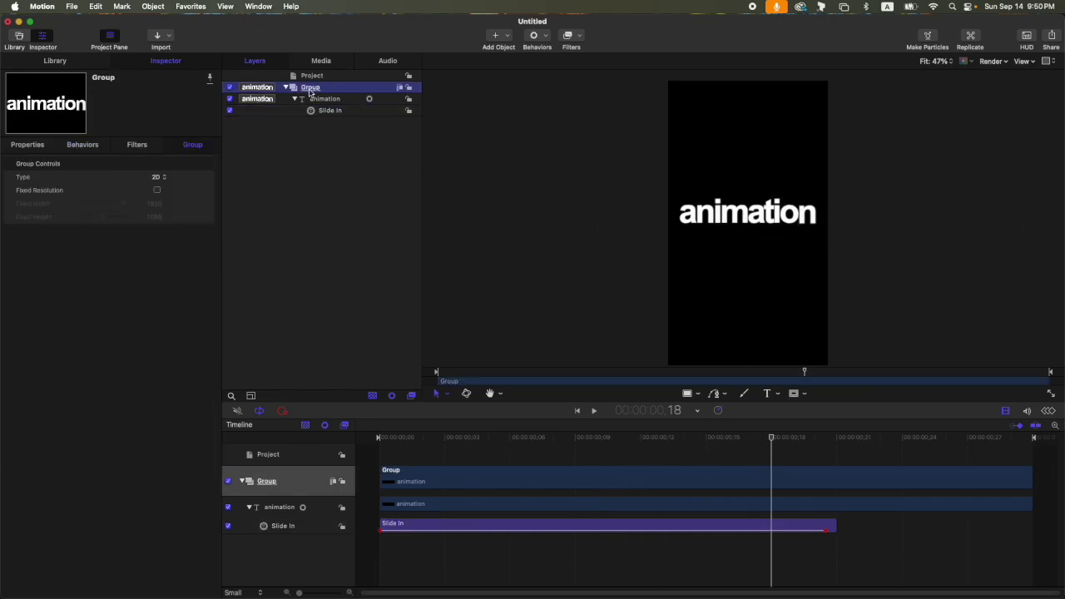
click(568, 39)
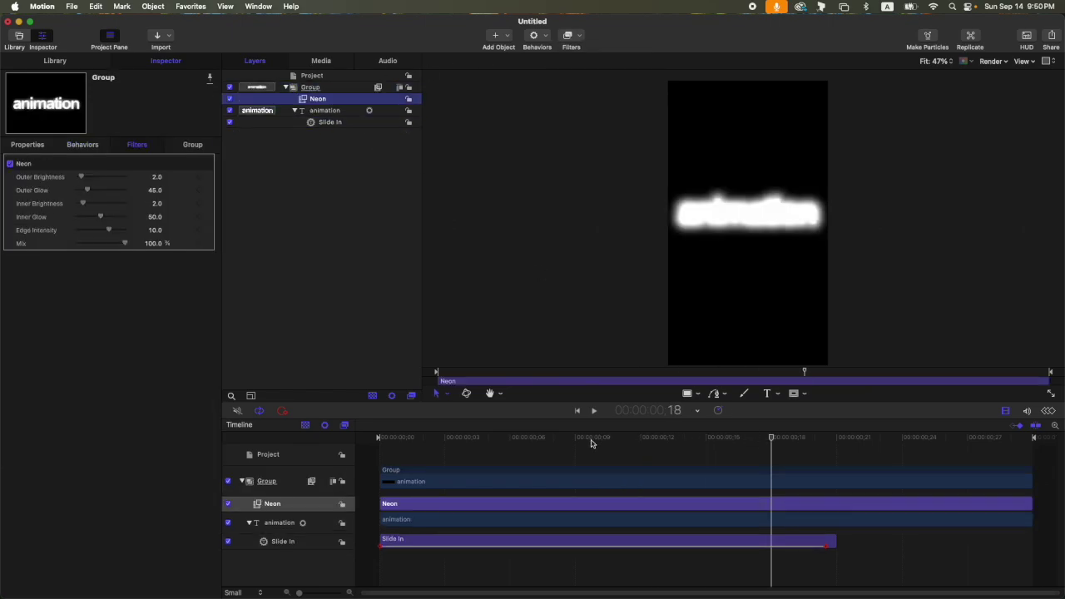
drag(486, 438, 730, 426)
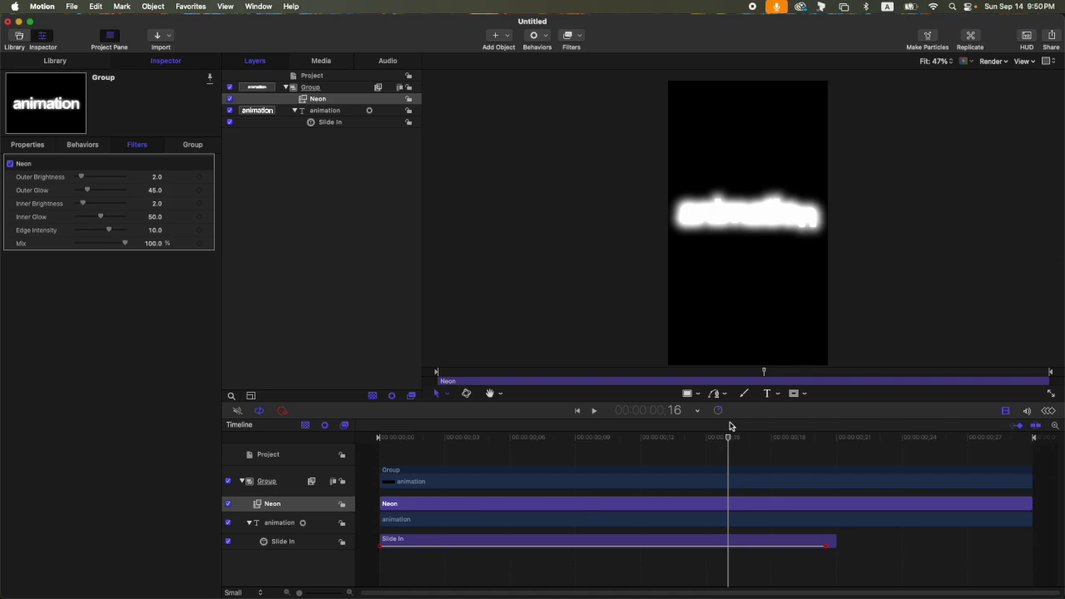
Set the Neon filter to Outer Brightness 1.0, Outer Glow 54, Inner Brightness 3.0, Inner Glow 2.7 and Edge Intensity 0.8
mouse_move(101, 218)
mouse_down()
mouse_move(75, 221)
mouse_move(88, 219)
mouse_move(79, 230)
mouse_move(87, 203)
mouse_up()
mouse_move(88, 189)
mouse_down()
mouse_move(90, 177)
mouse_move(79, 178)
mouse_move(91, 190)
mouse_up()
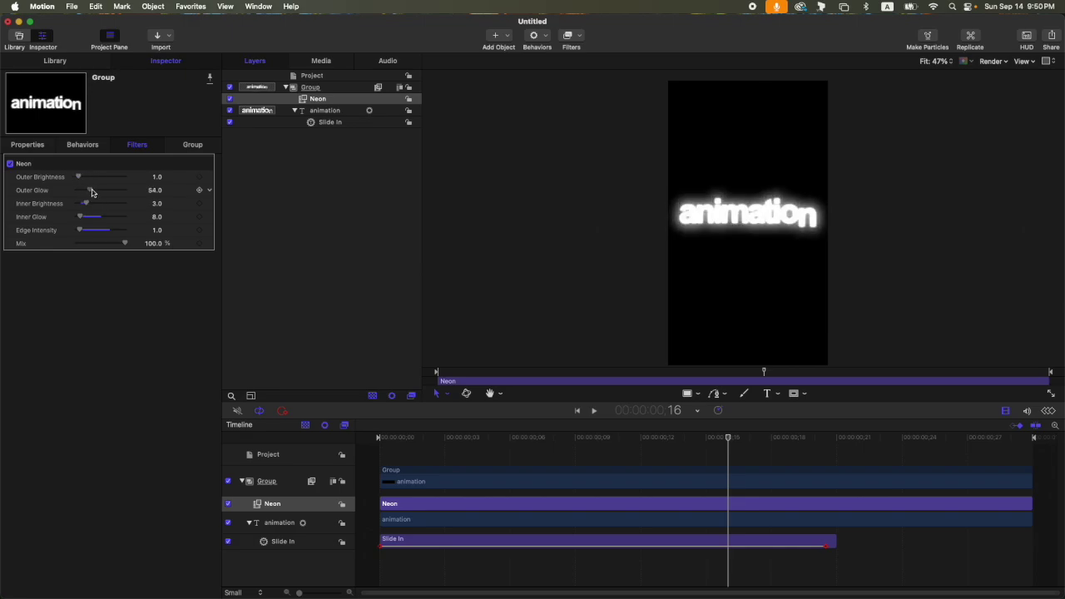
drag(155, 217, 156, 221)
click(155, 232)
text(0.8)
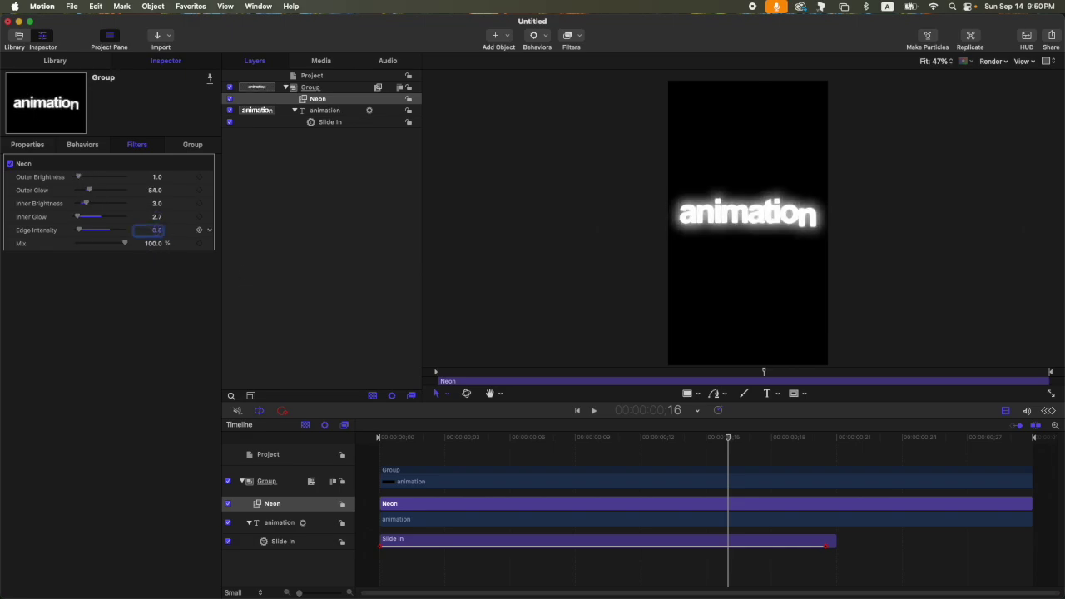
Play the glowing "animation" text from frame 0 to review the finished slide-in
drag(557, 436, 379, 436)
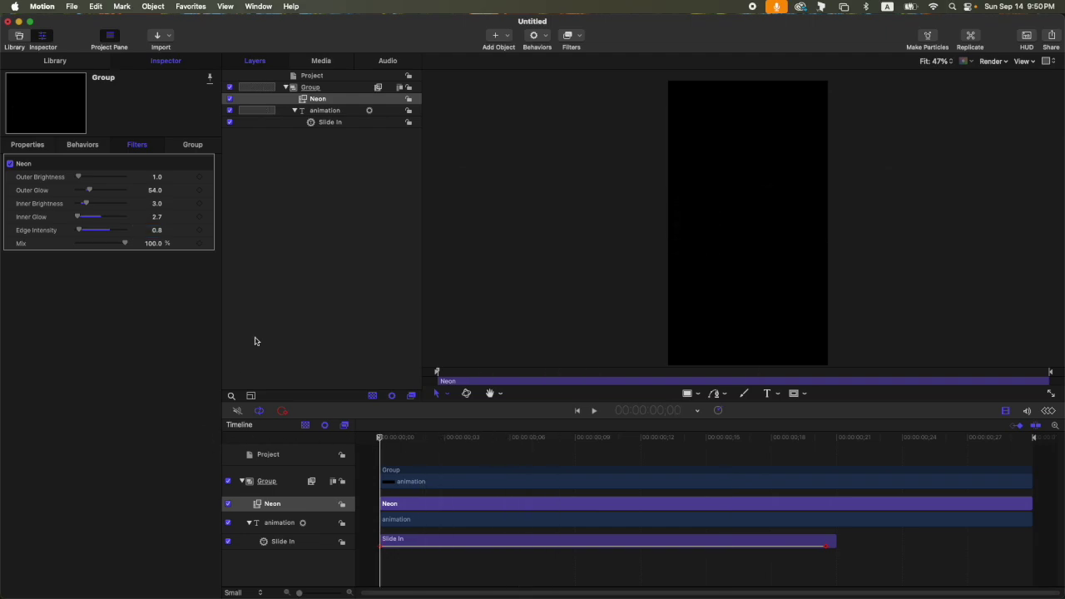
click(257, 341)
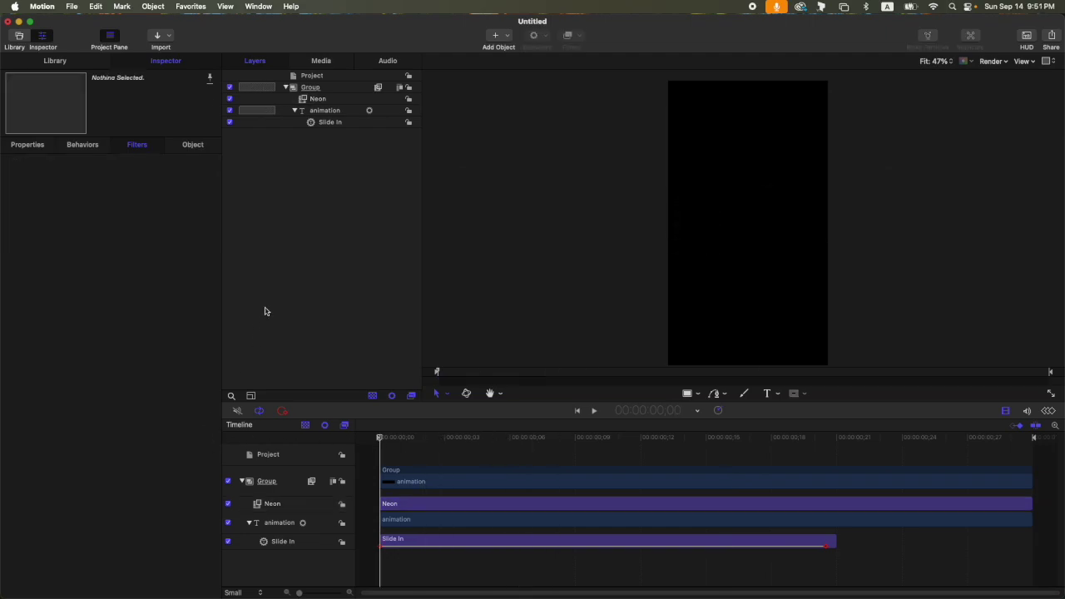
key(space)
key(space)
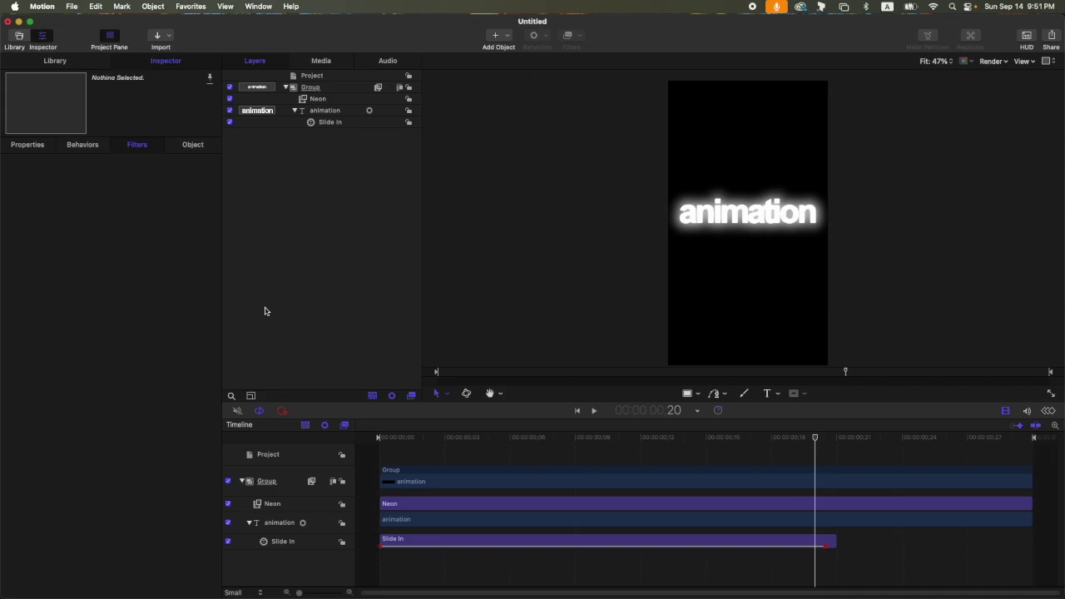